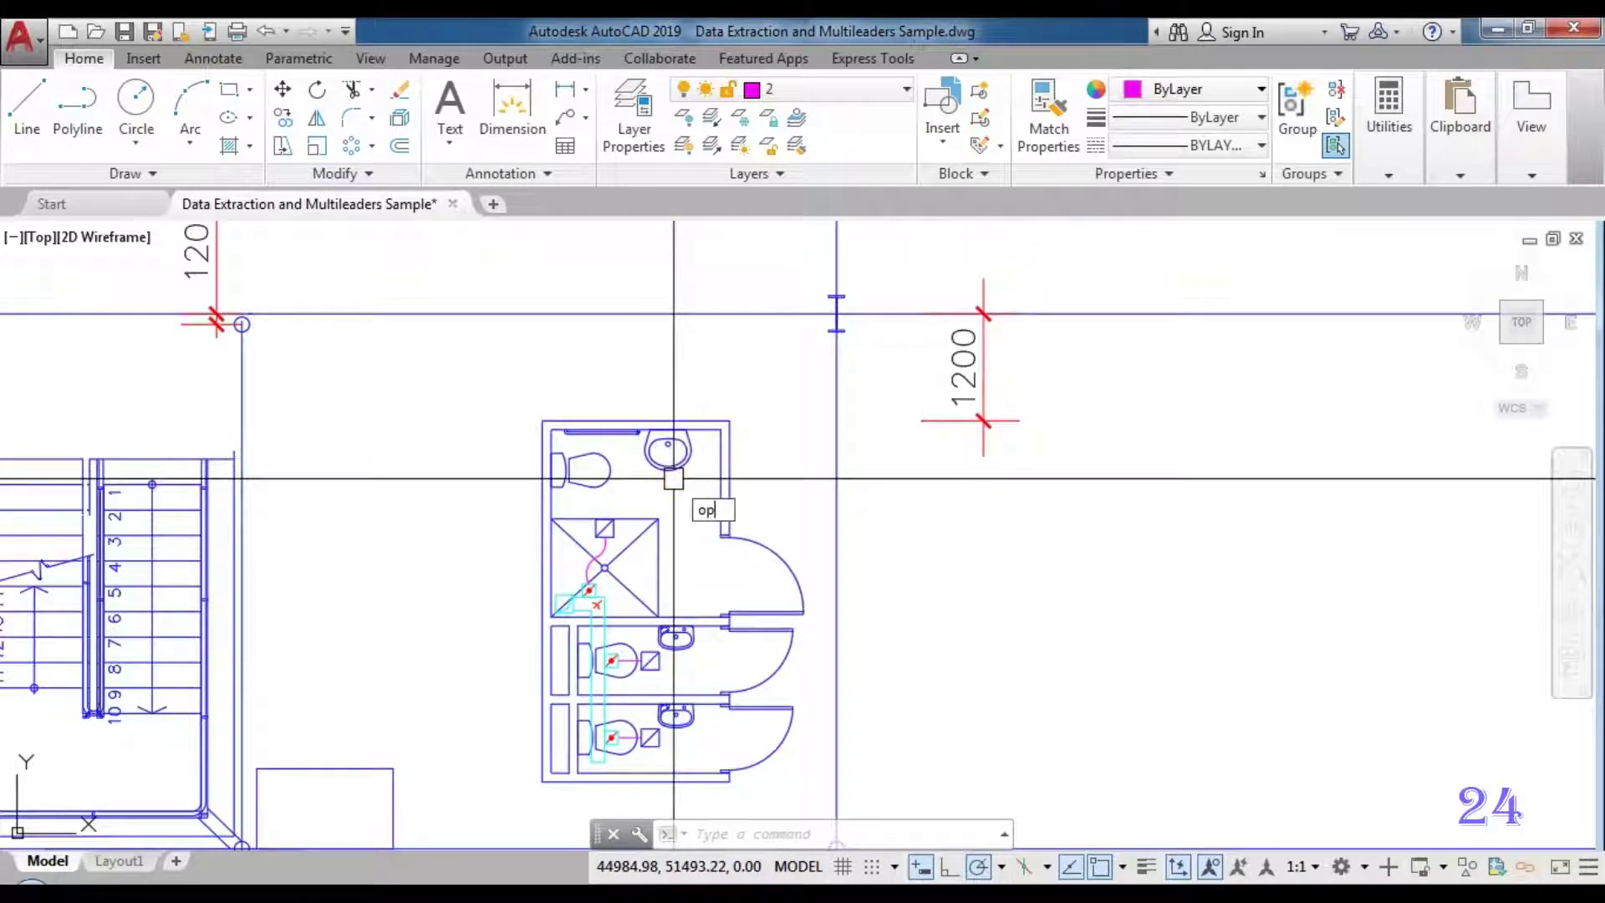
Window-select the towel bar, toilet and sink together, then clear the selection
key(Return)
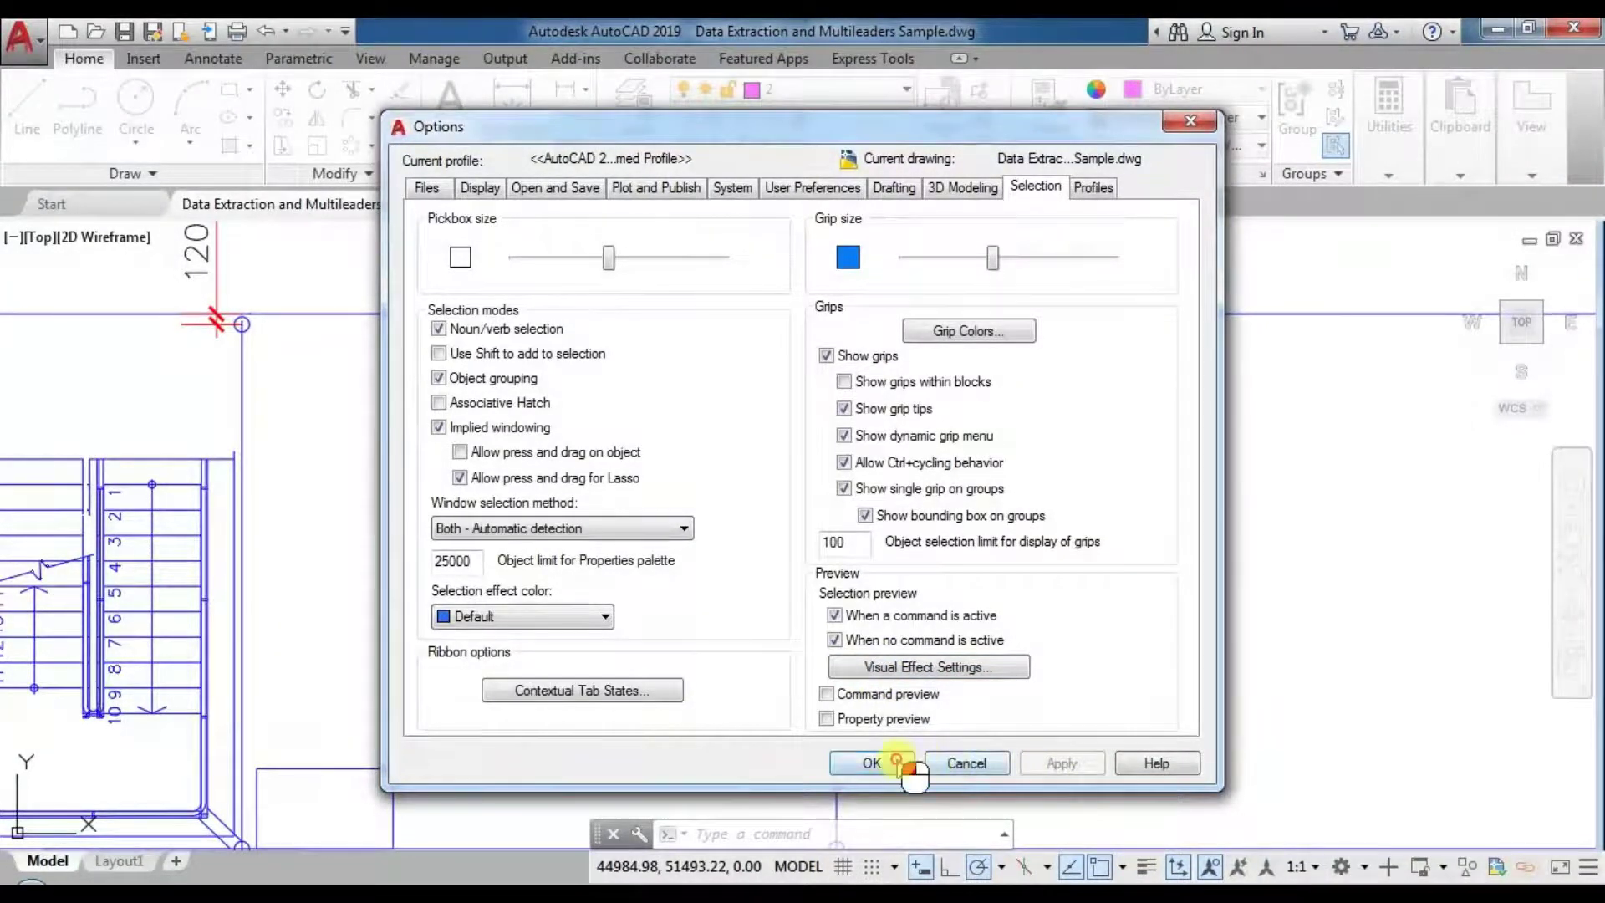
key(Return)
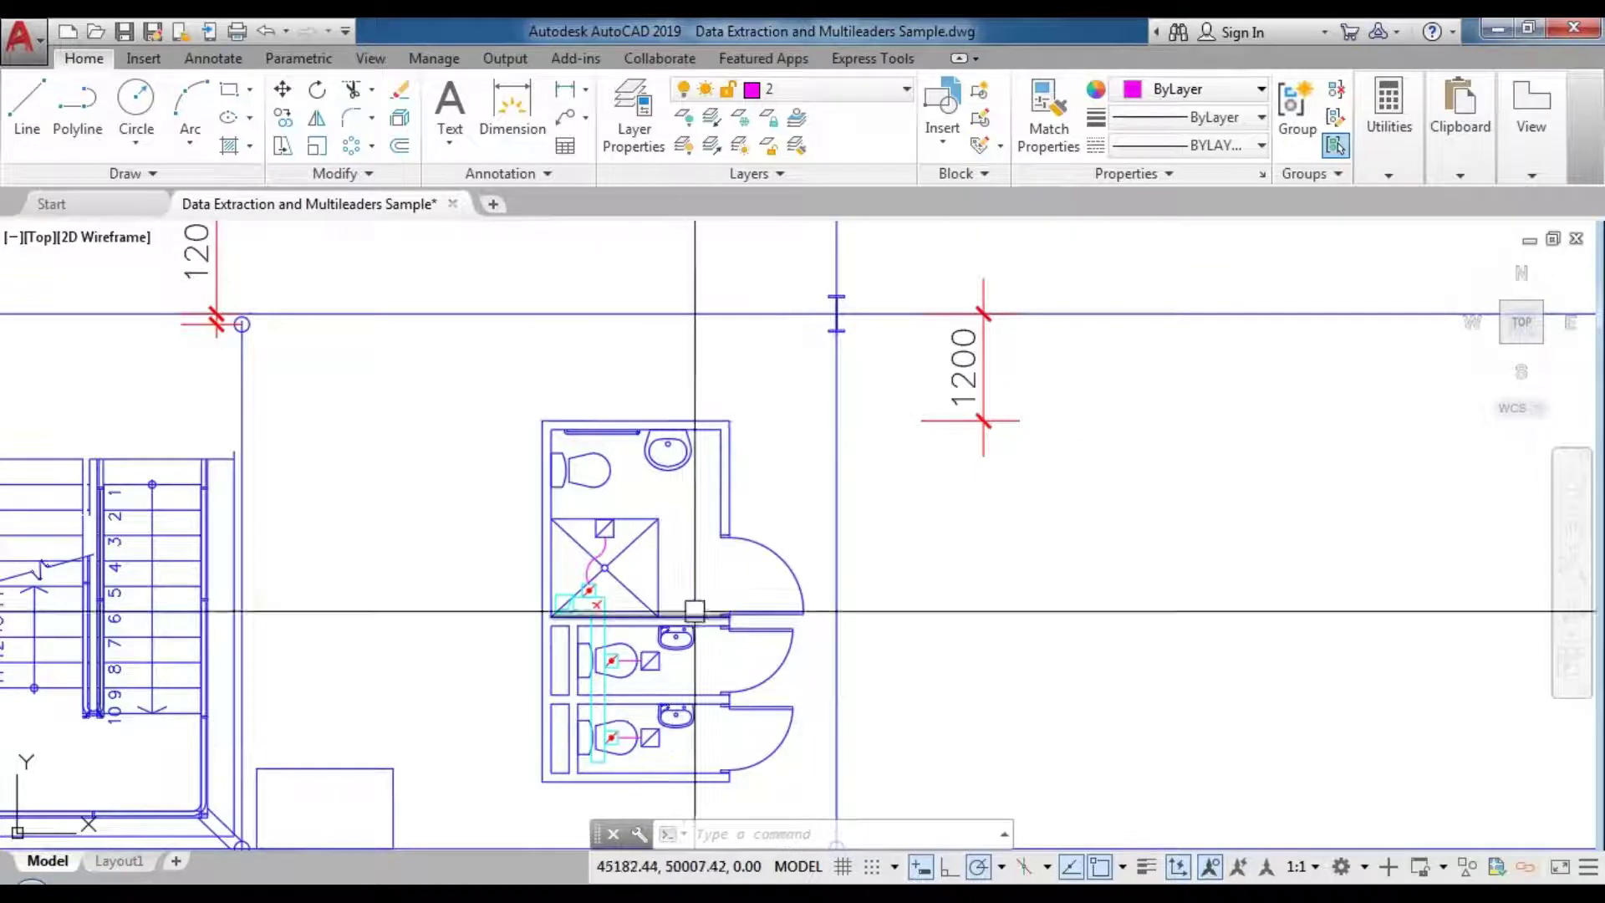
click(505, 363)
scroll(634, 483, up, 1)
scroll(623, 480, up, 1)
scroll(610, 478, up, 1)
scroll(594, 475, up, 1)
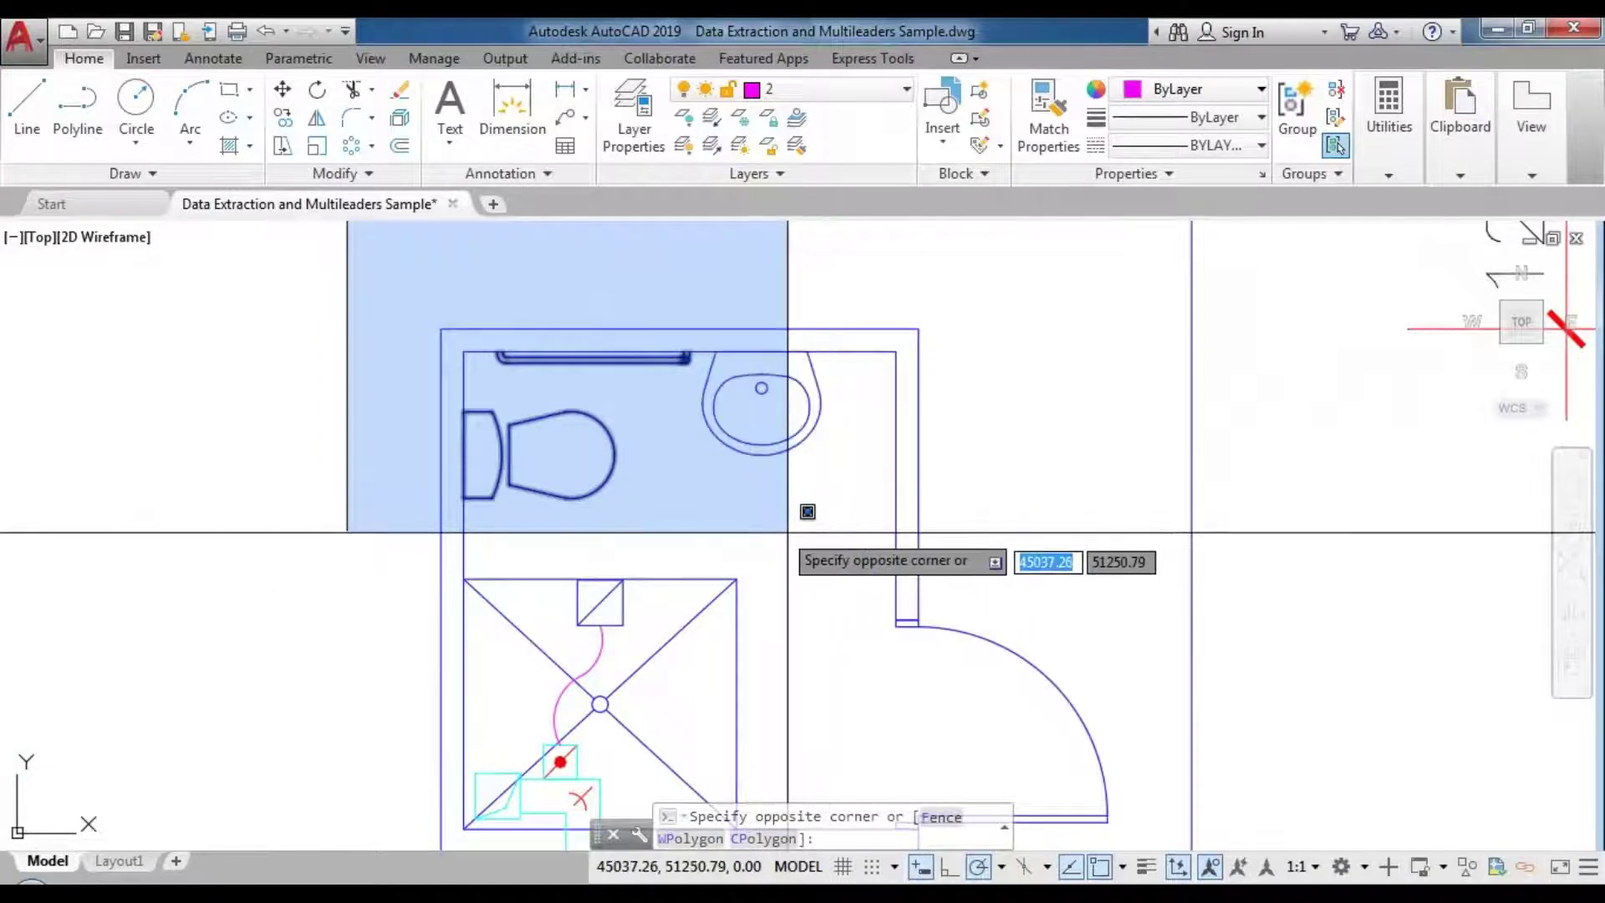
click(833, 526)
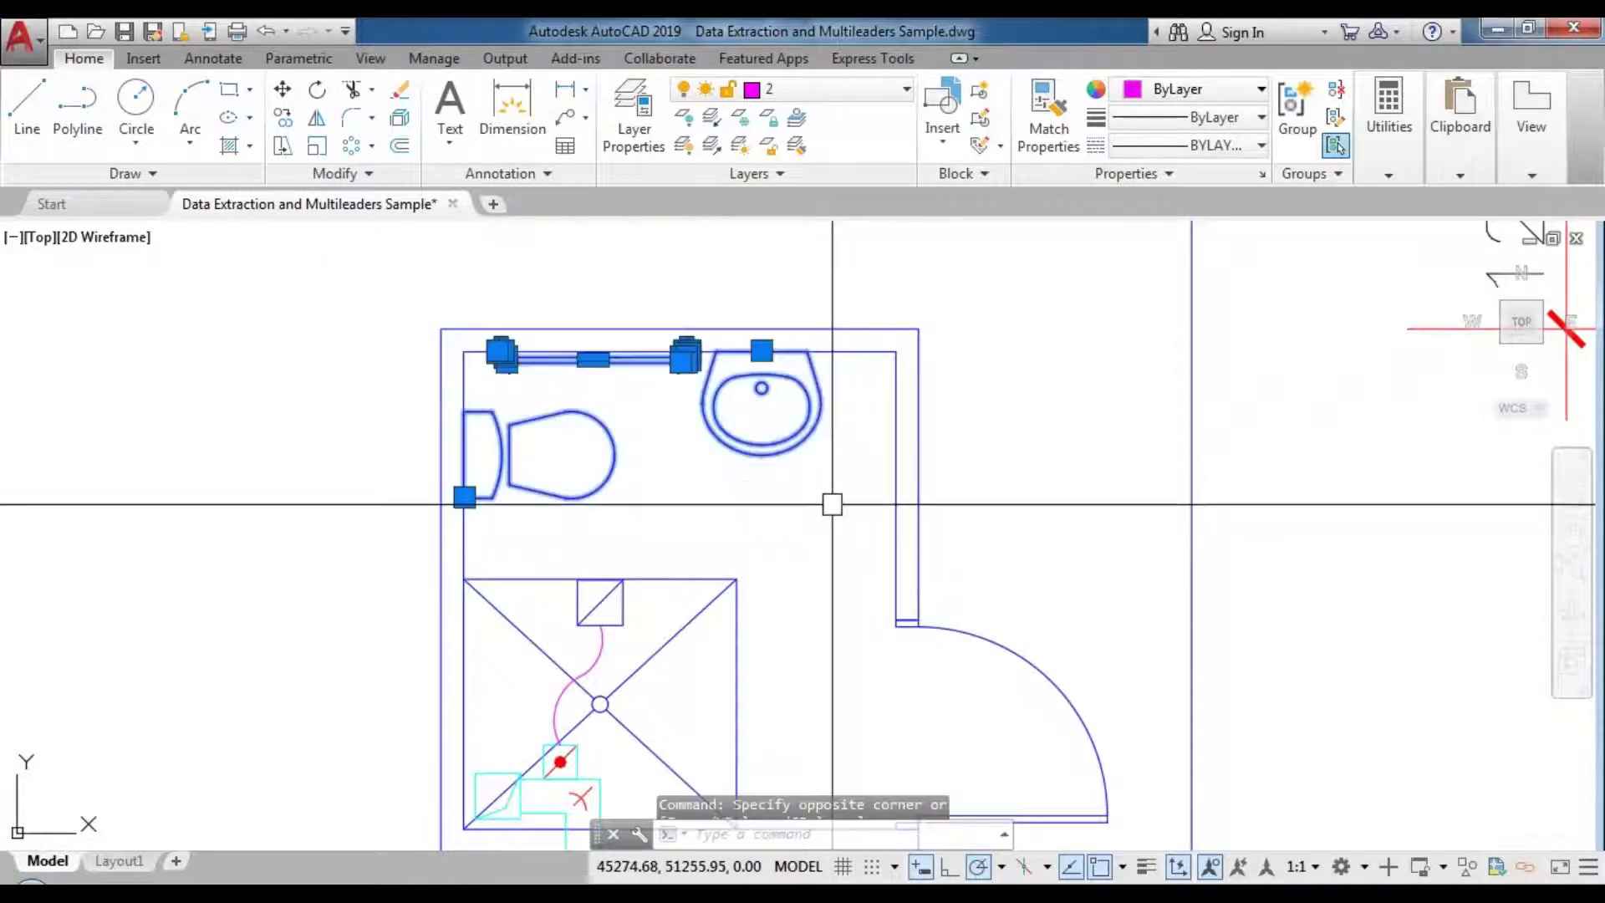
key(Escape)
Draw a crossing box over the toilet and a window over its left part
click(838, 257)
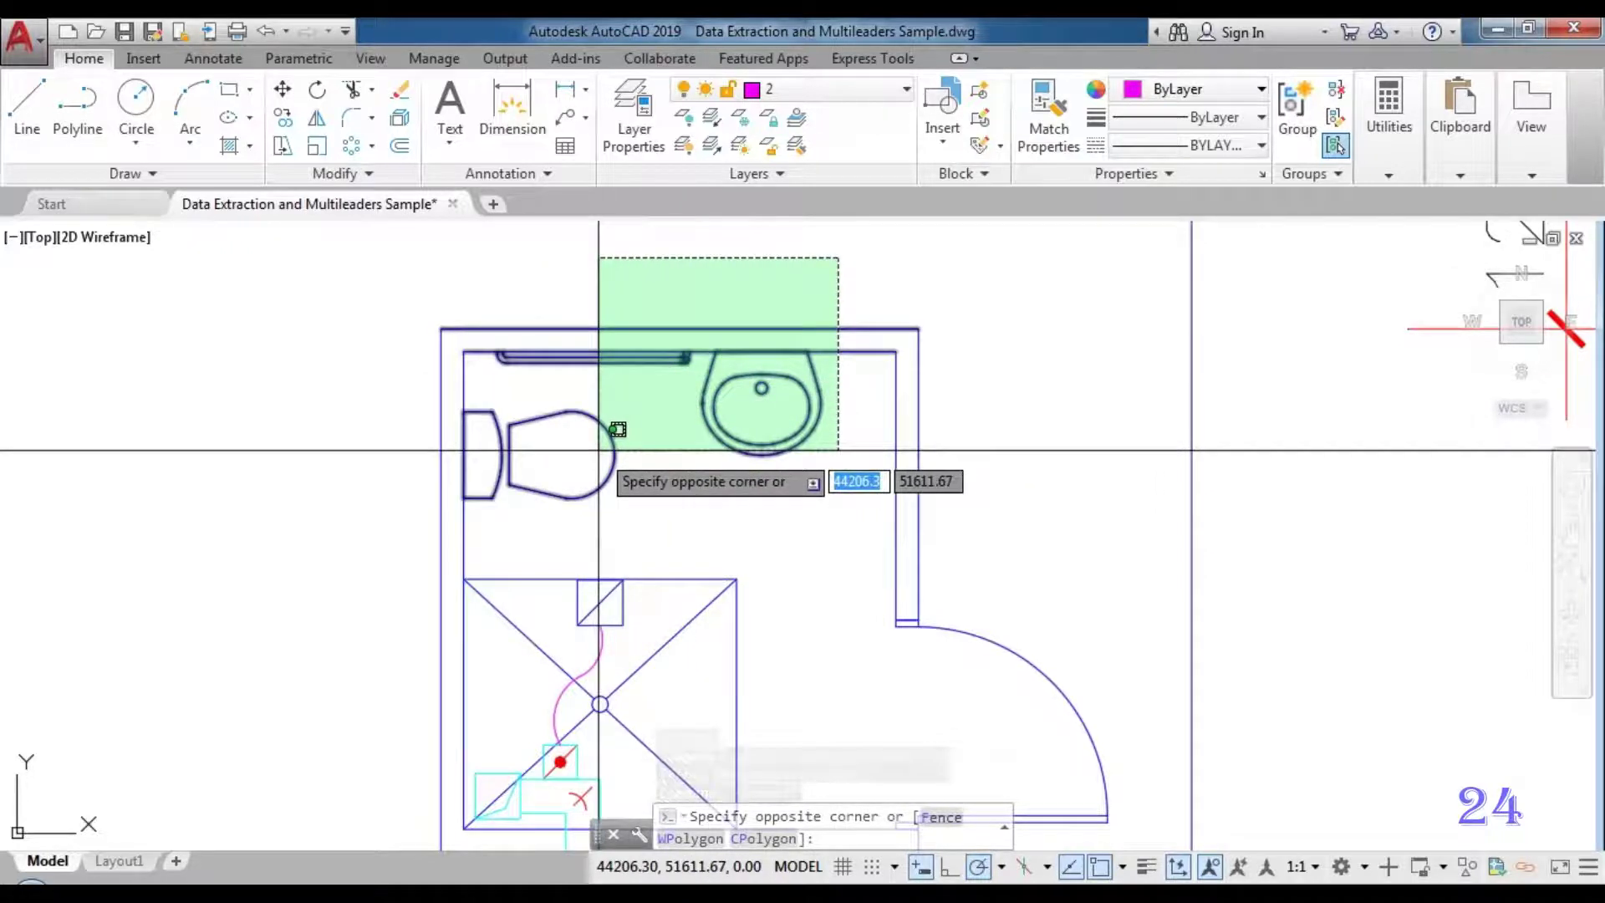
key(Escape)
click(633, 287)
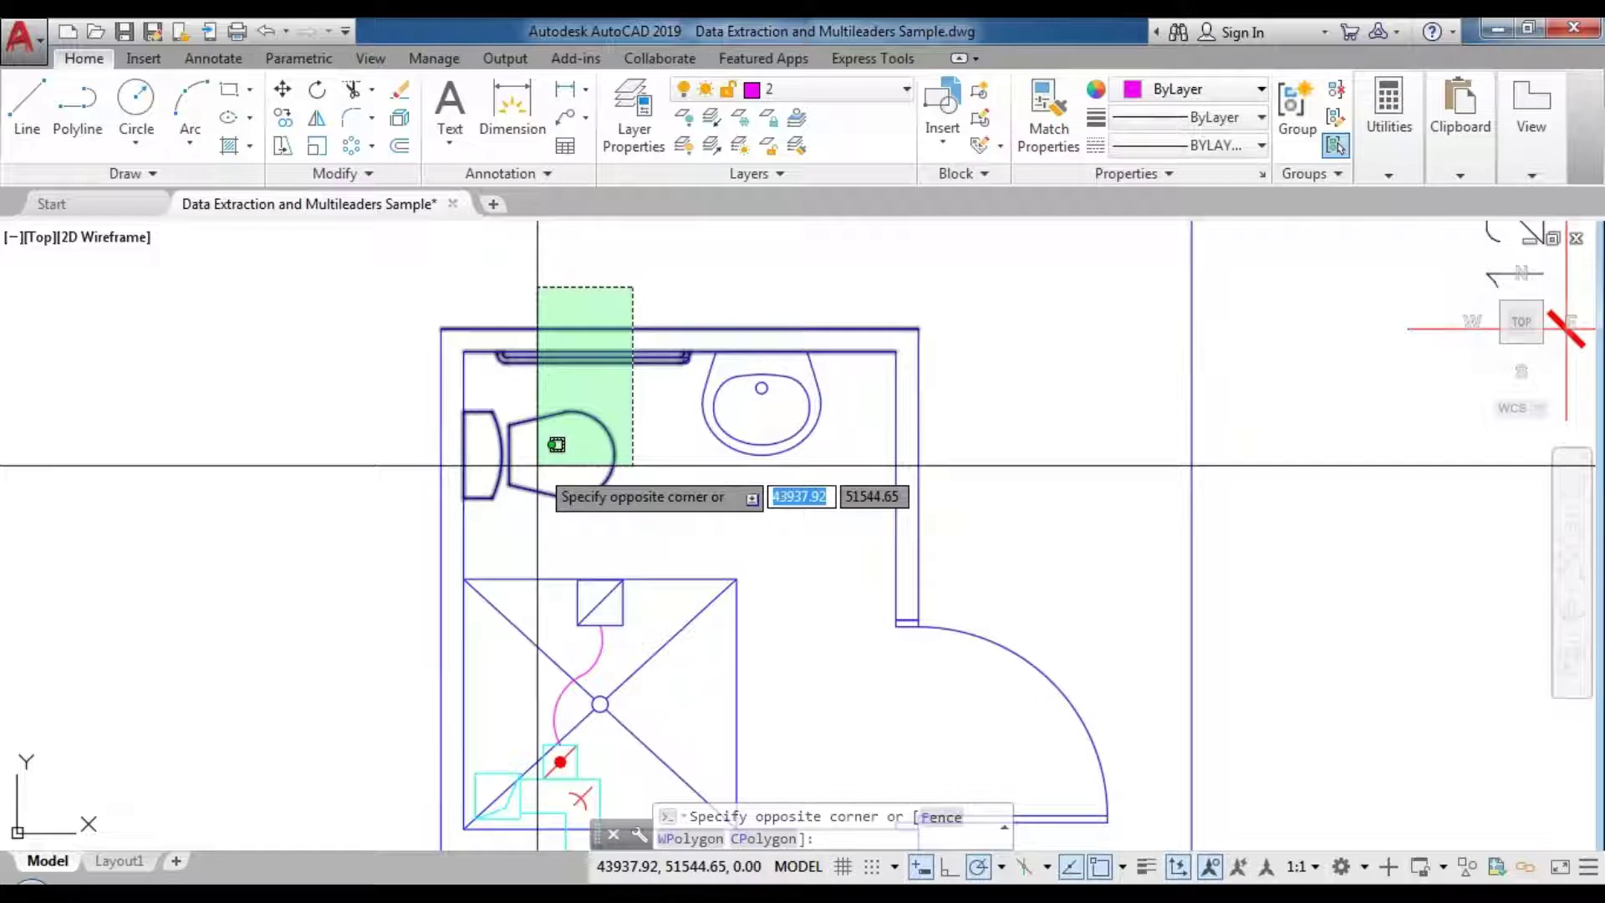
click(668, 448)
click(382, 323)
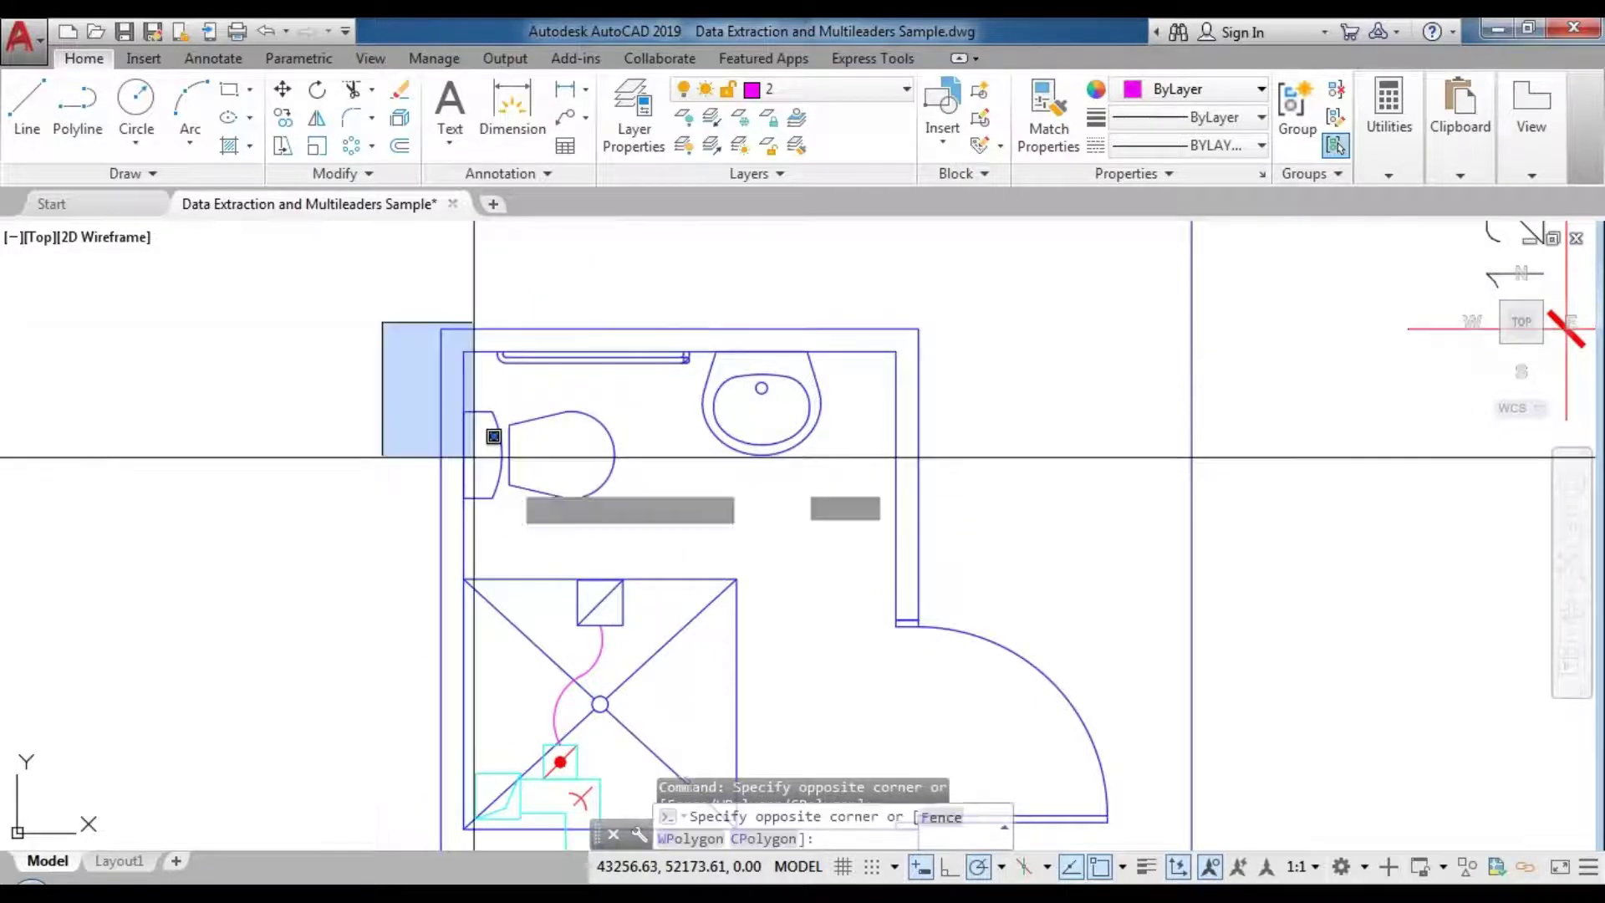
click(588, 537)
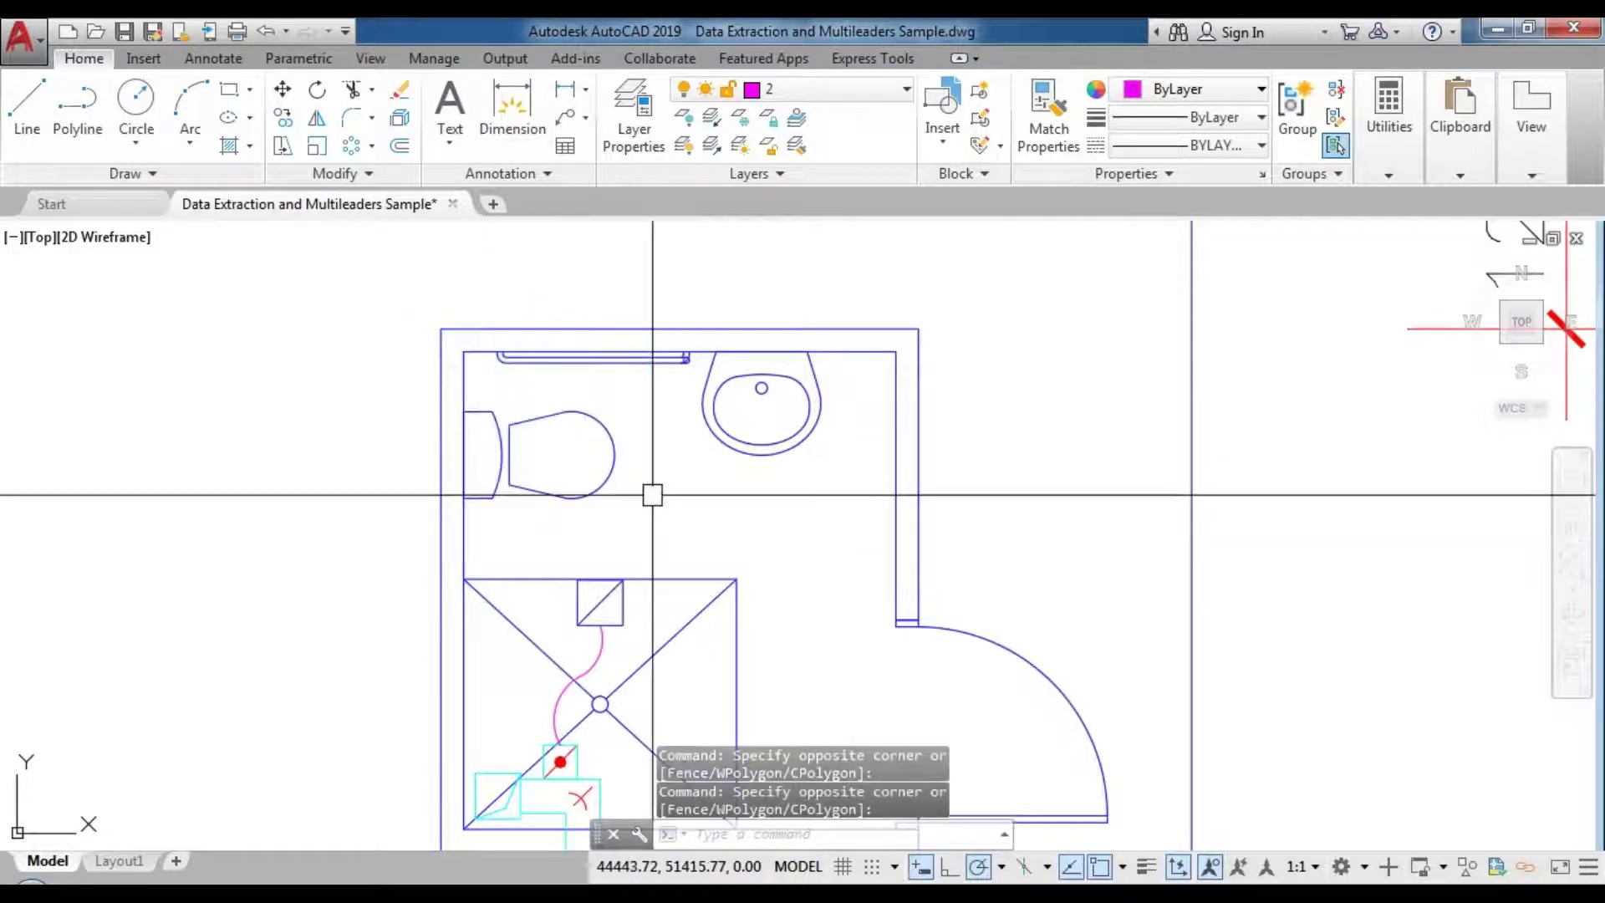
Window-select the sink, add the toilet to the selection, then clear it
click(661, 278)
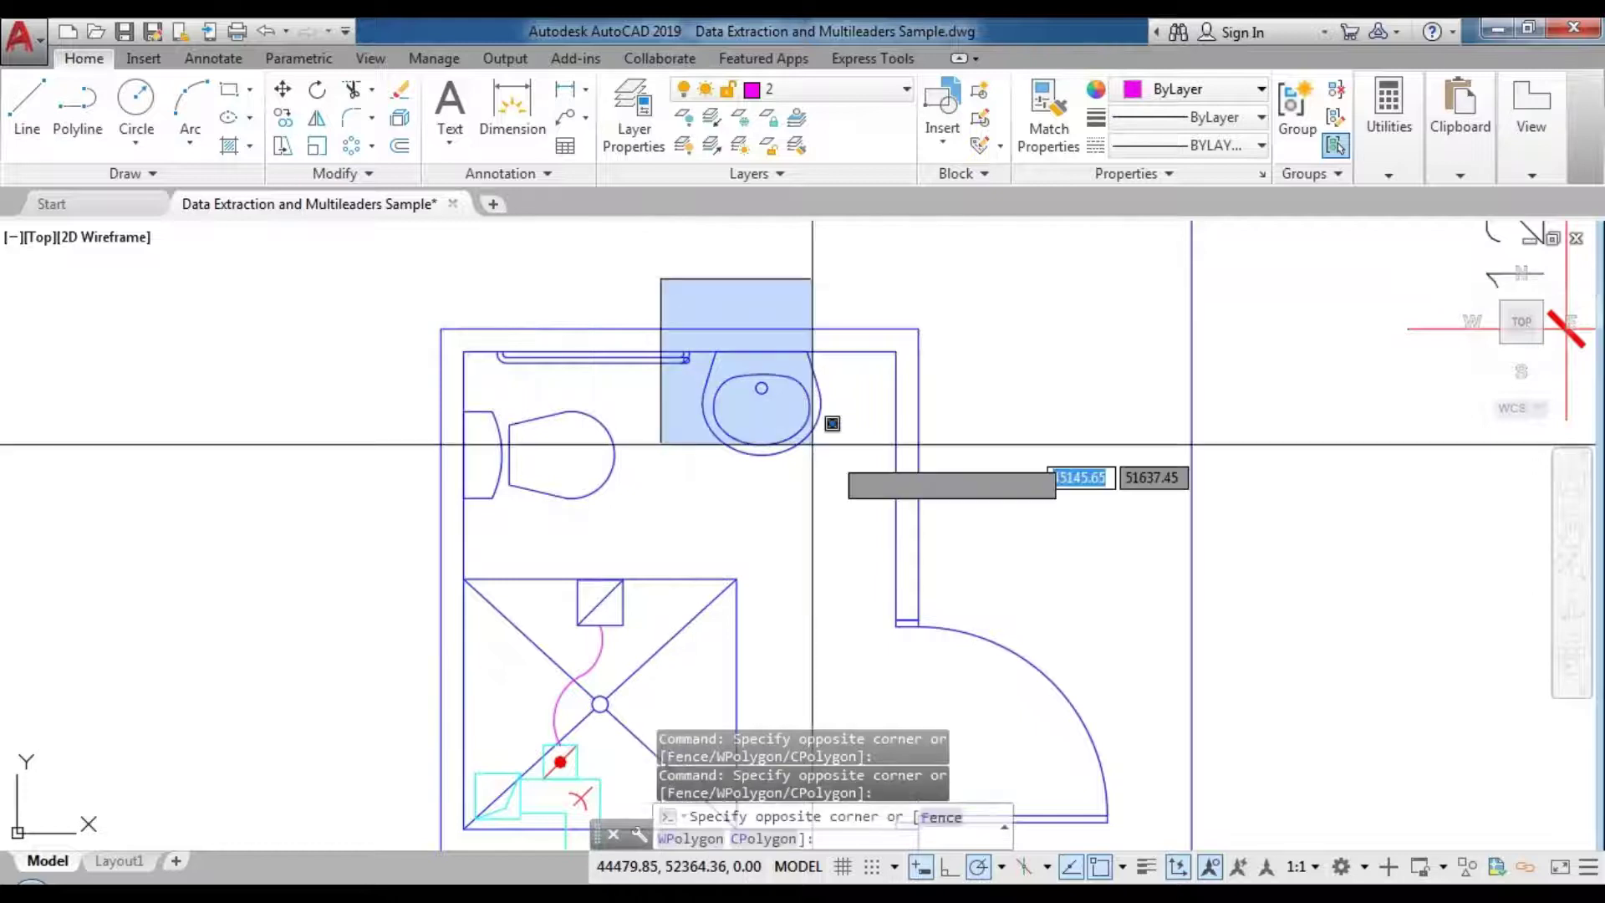
click(812, 443)
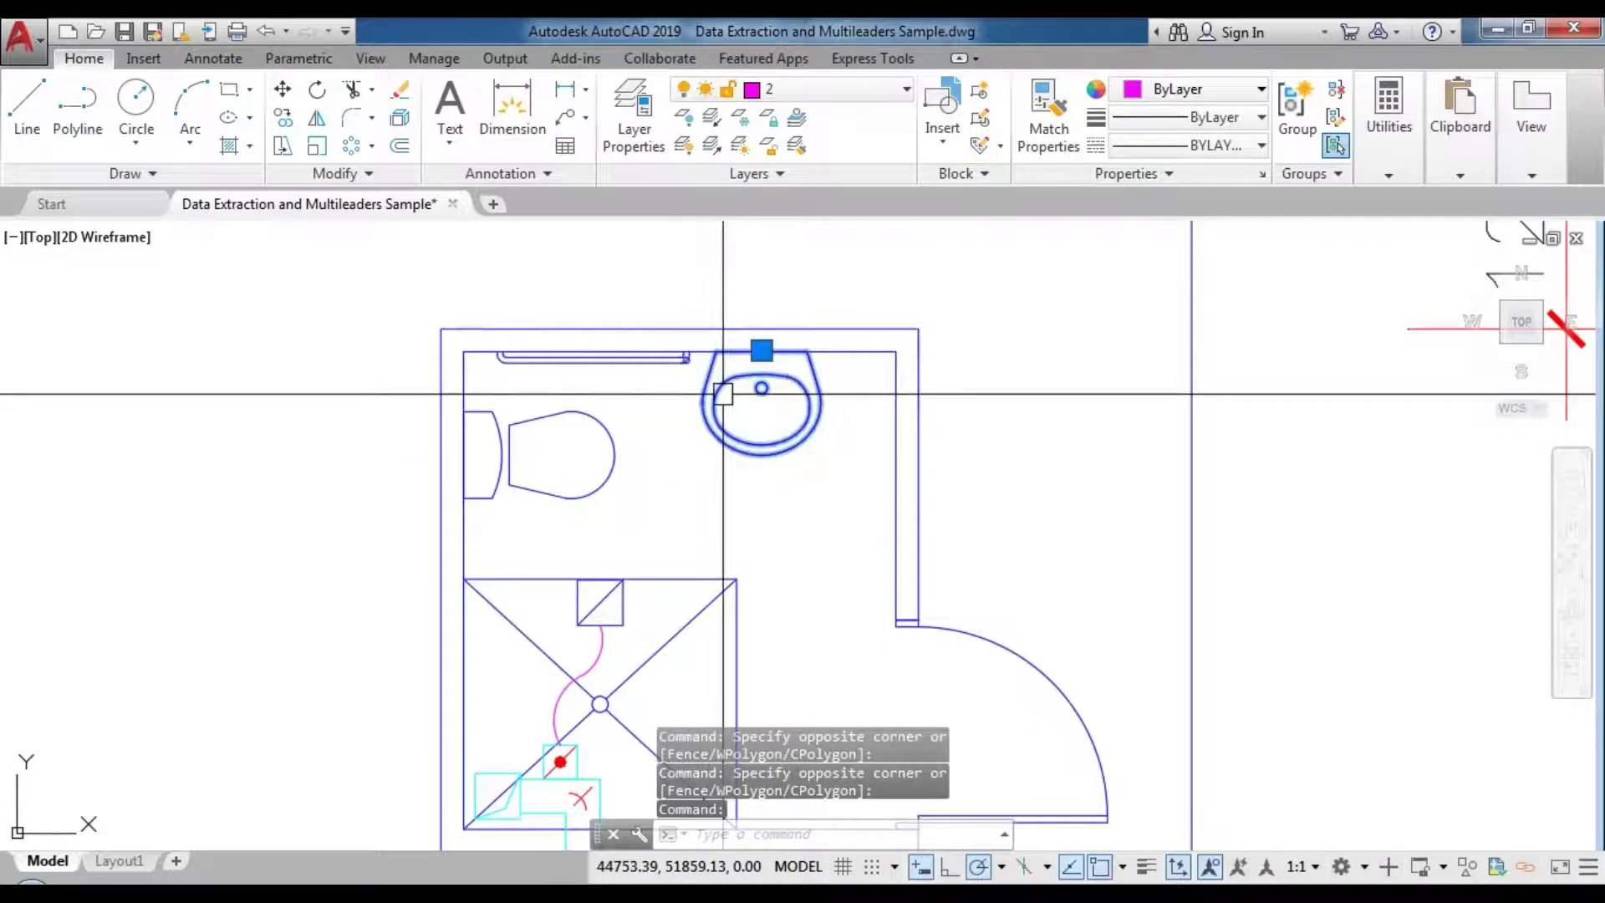
click(595, 490)
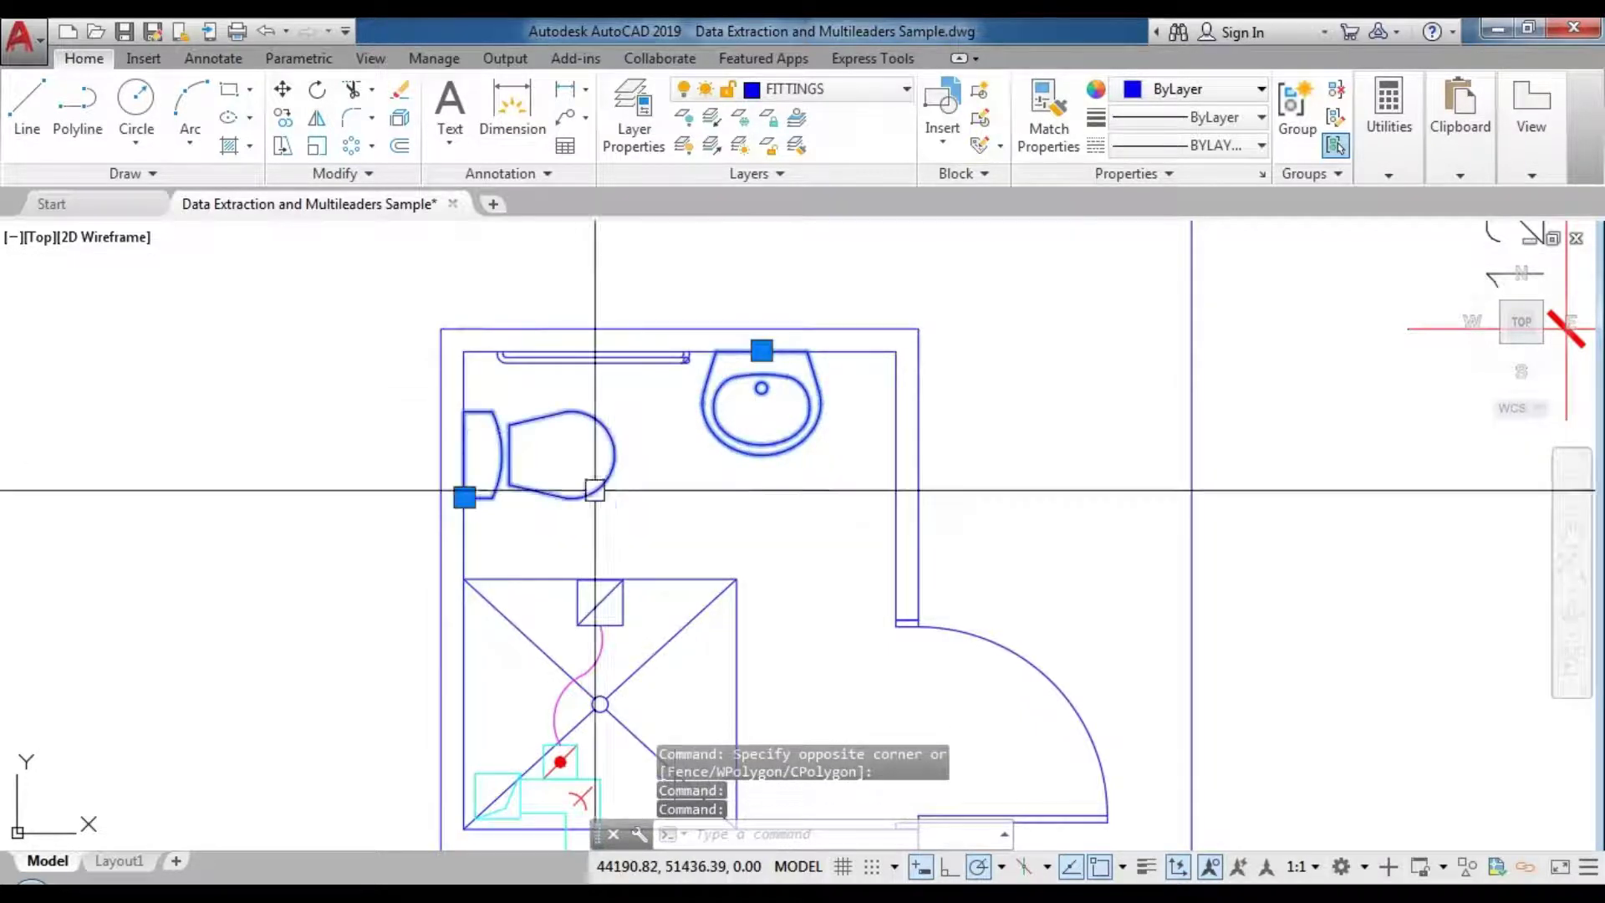
key(Escape)
key(Escape)
Zoom into the towel bar's end and select its end and horizontal lines in turn
scroll(660, 344, up, 2)
scroll(685, 359, up, 2)
scroll(774, 373, up, 3)
click(774, 374)
scroll(824, 412, up, 2)
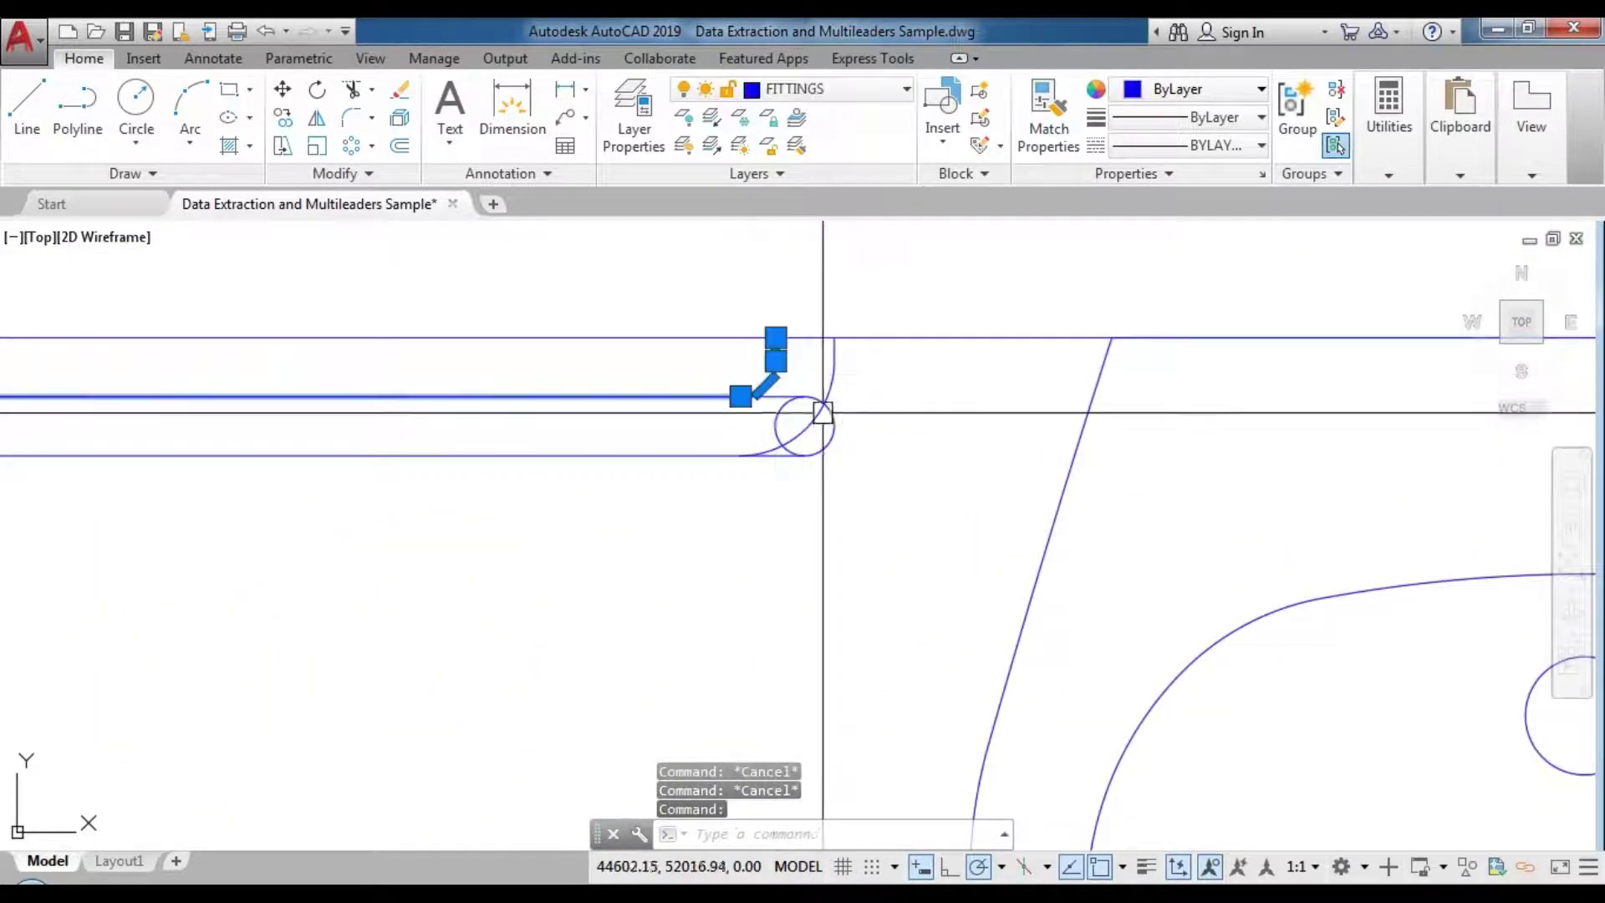
scroll(795, 401, up, 2)
key(Escape)
click(757, 390)
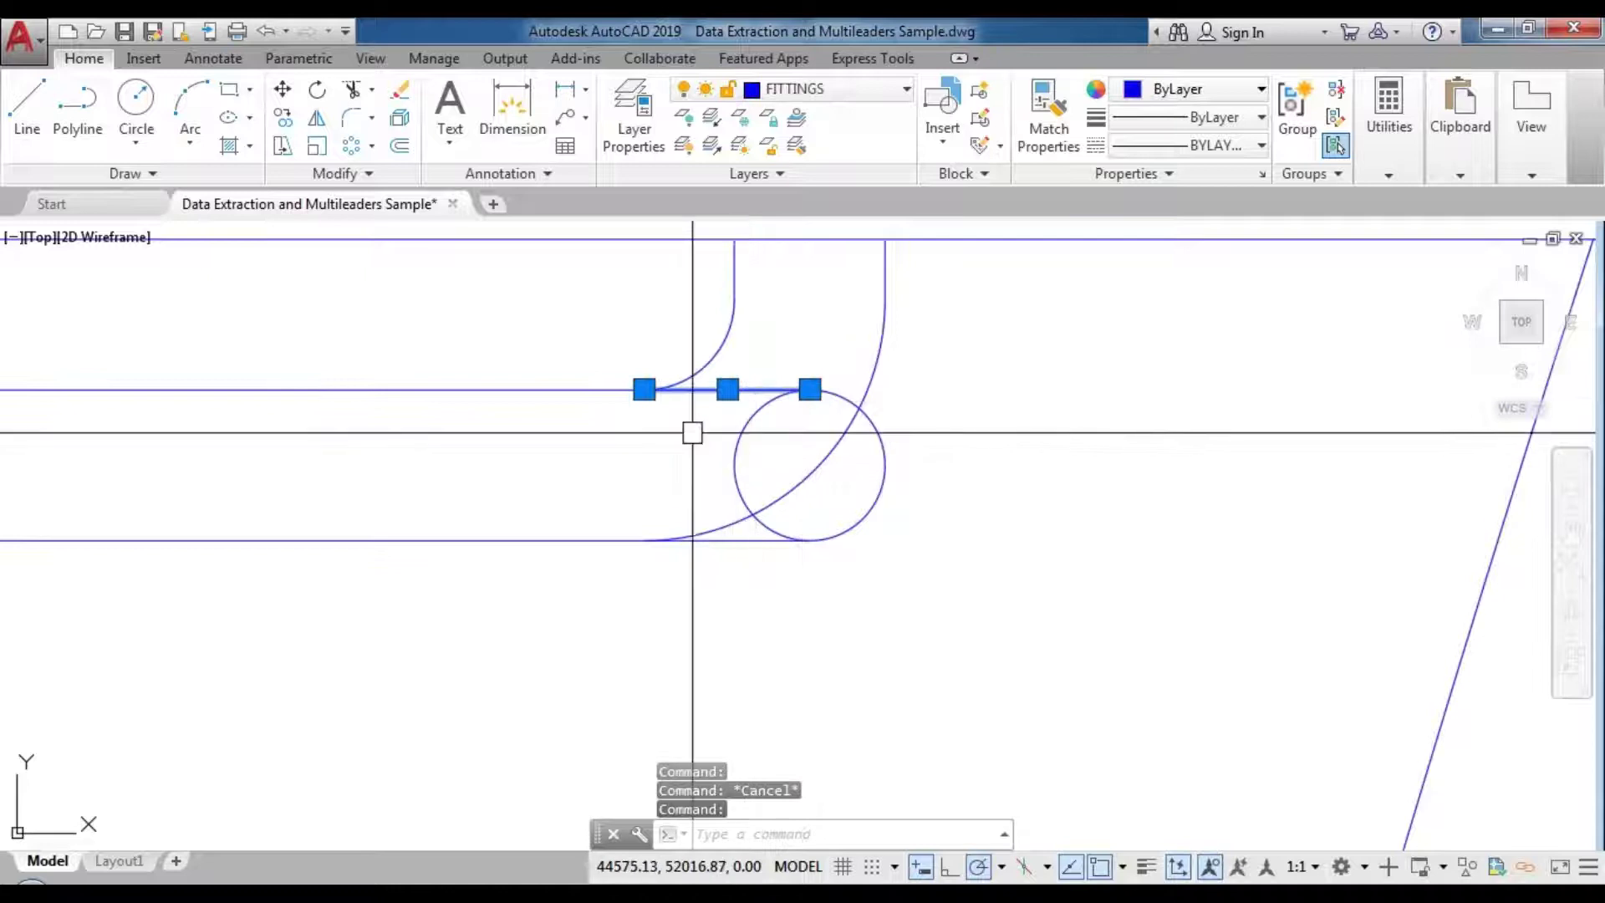
key(Escape)
scroll(749, 444, down, 3)
scroll(652, 368, down, 2)
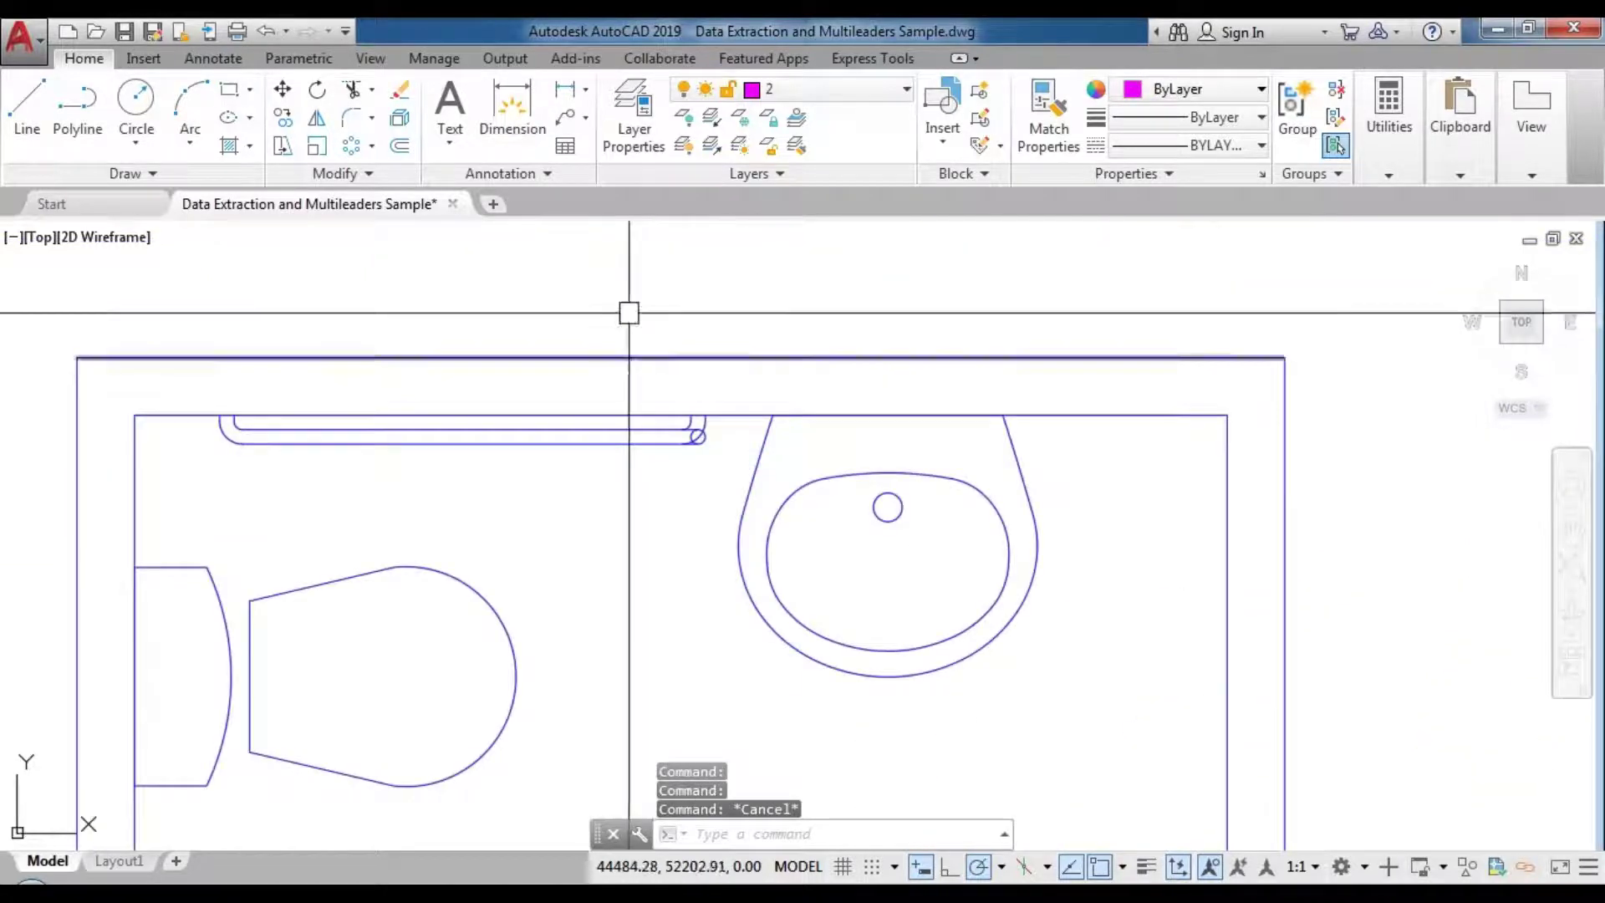
Zoom out and recentre the whole bathroom plan in view
click(628, 306)
key(Escape)
scroll(893, 419, down, 3)
middle_drag(893, 419, 671, 323)
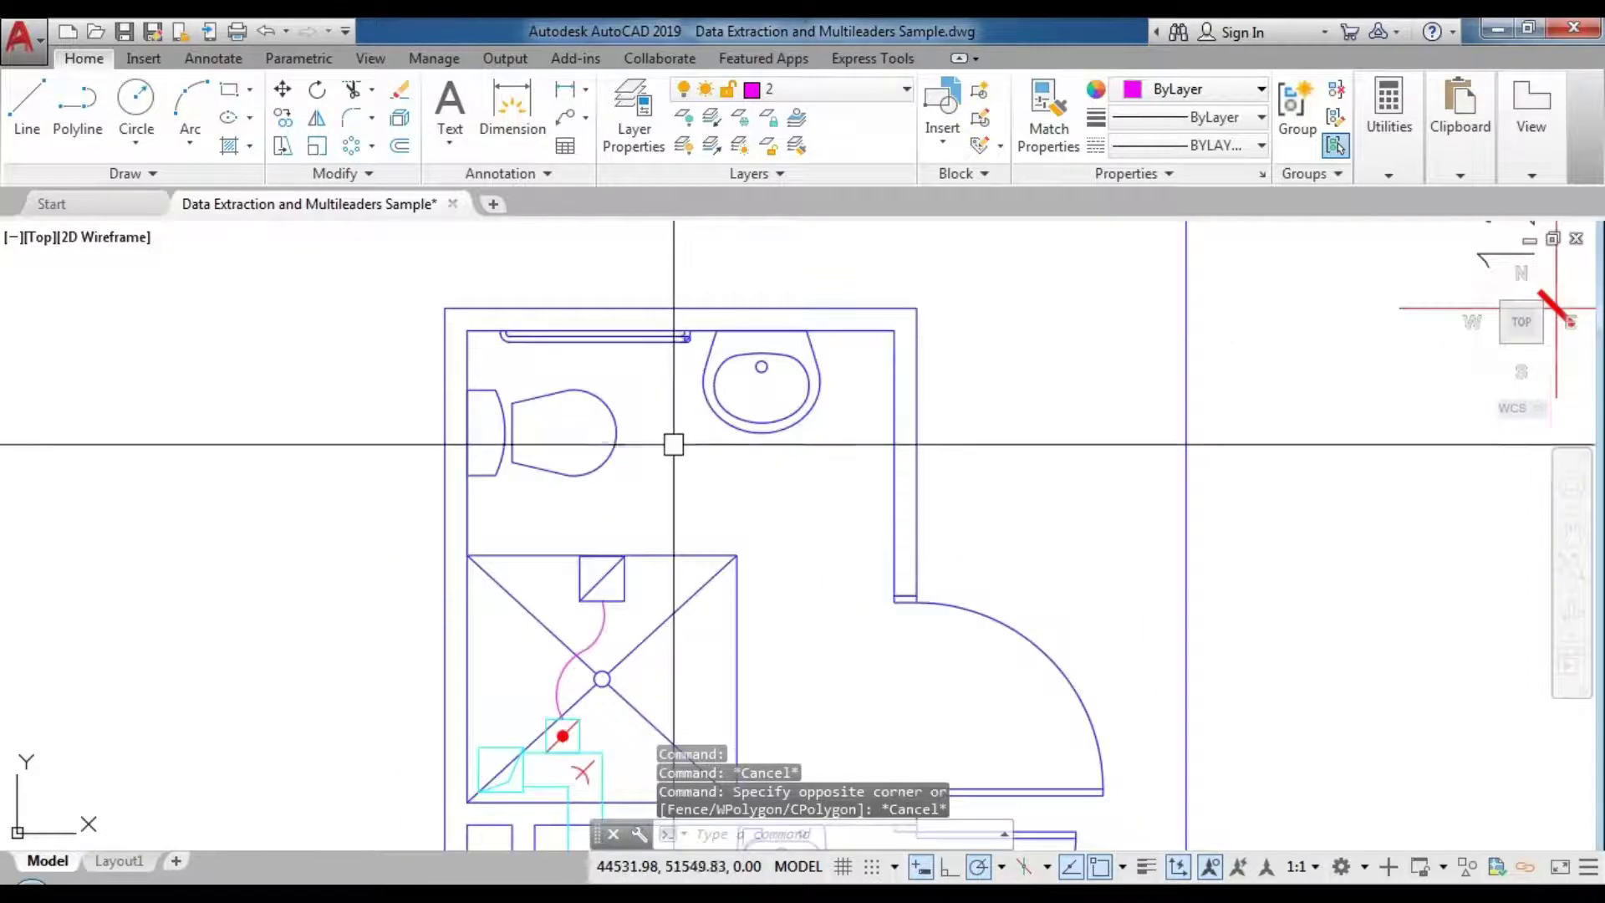
middle_drag(674, 444, 669, 477)
click(647, 285)
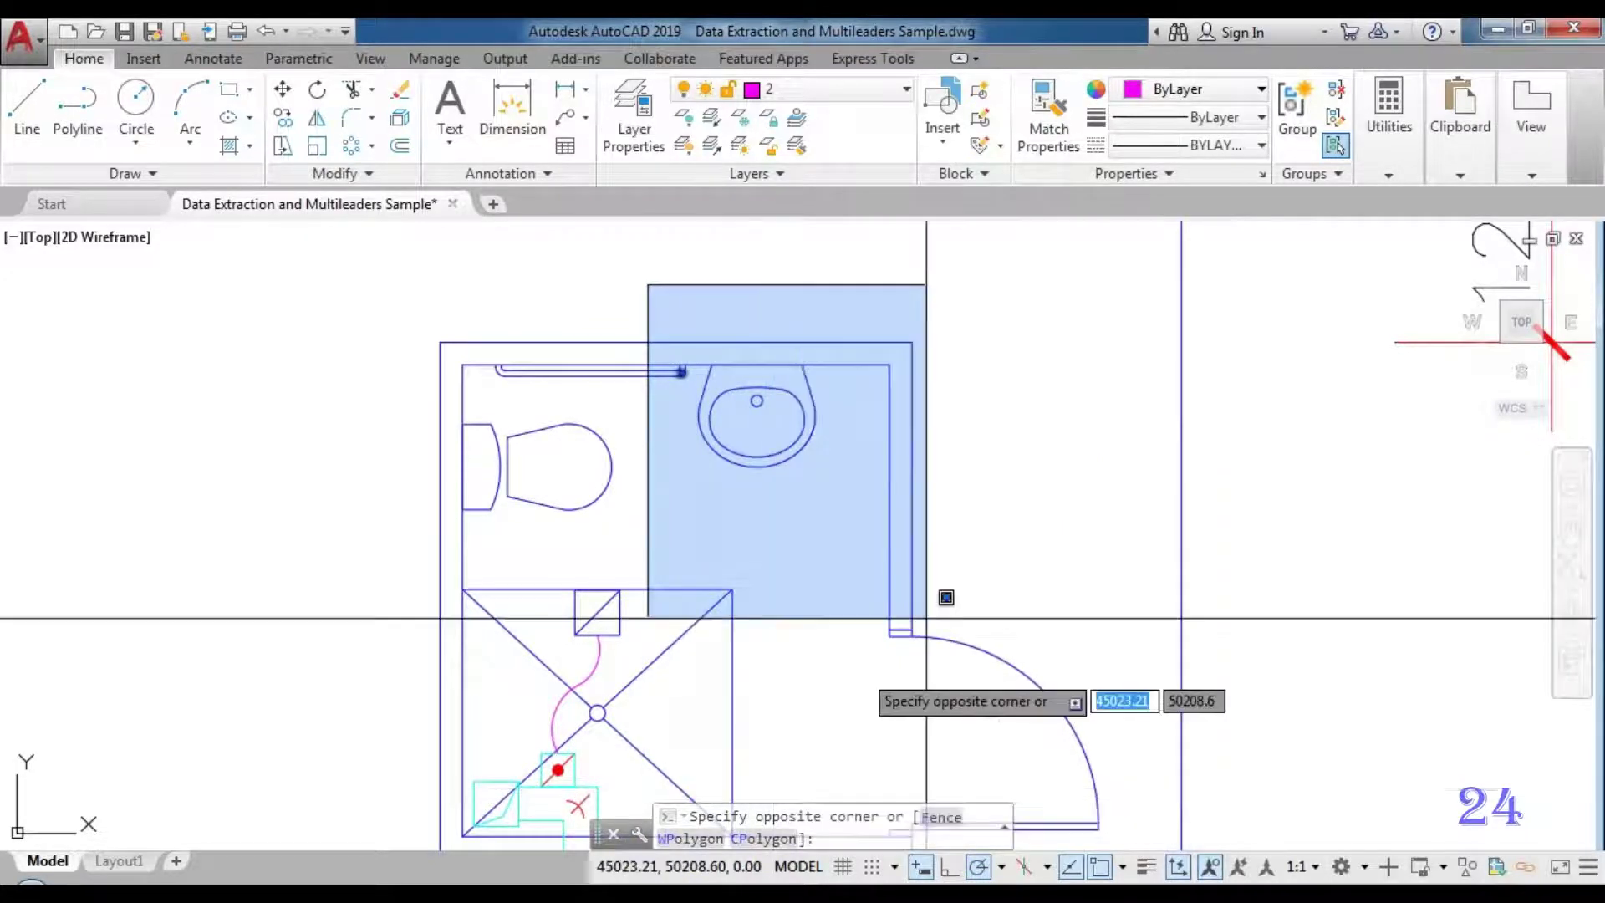
Start a fence line running down past the sink and across to the toilet
click(941, 817)
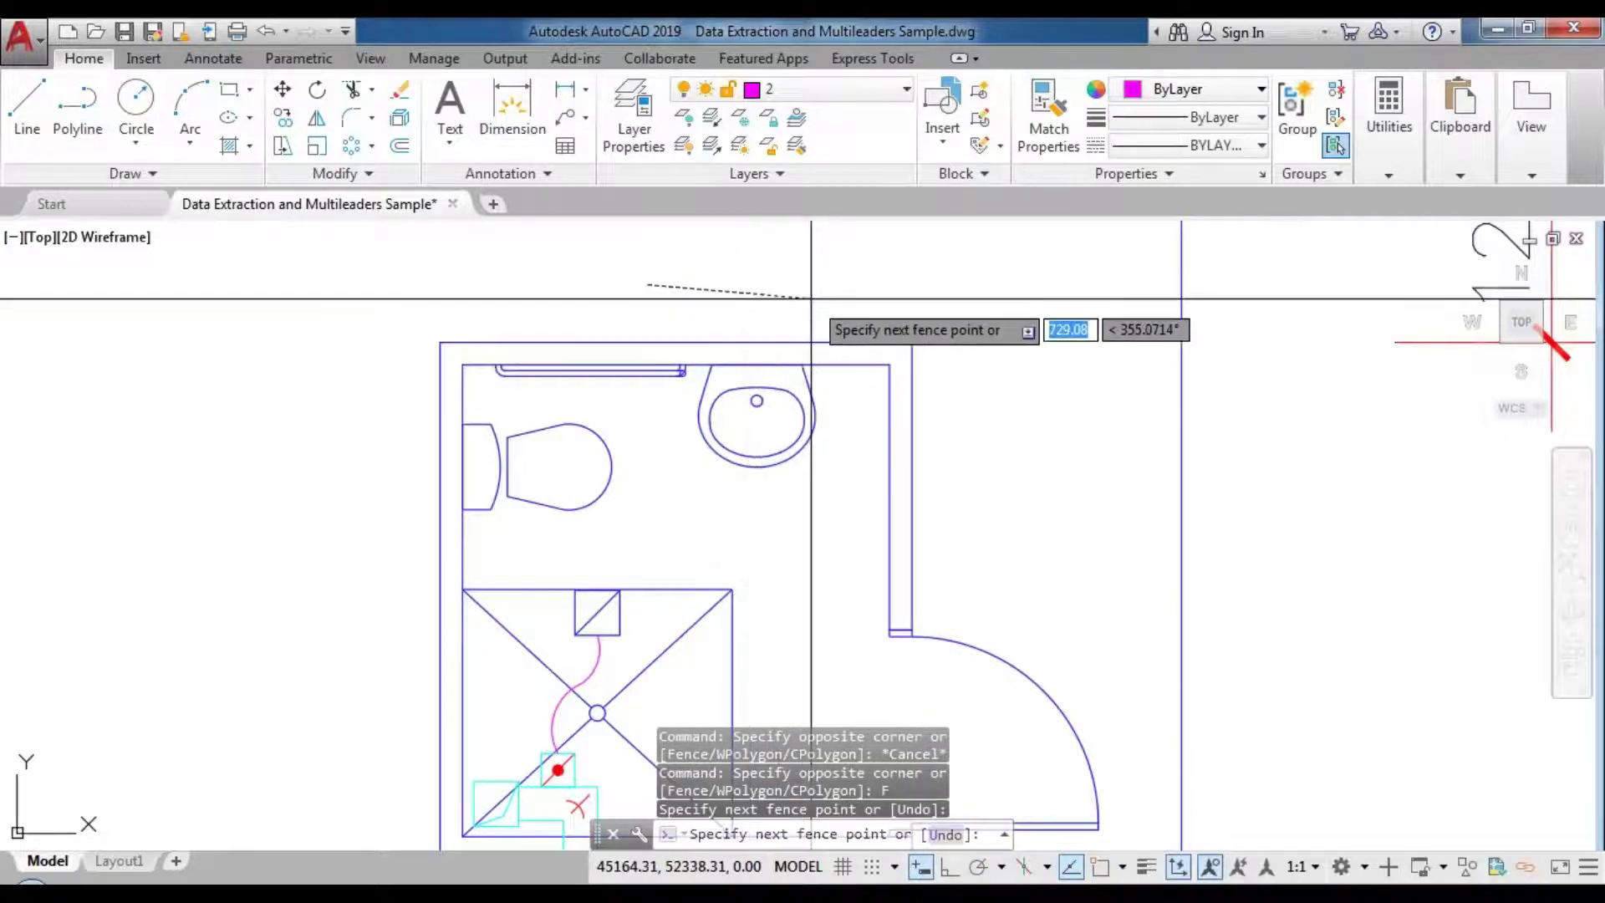
click(769, 301)
click(764, 487)
click(599, 469)
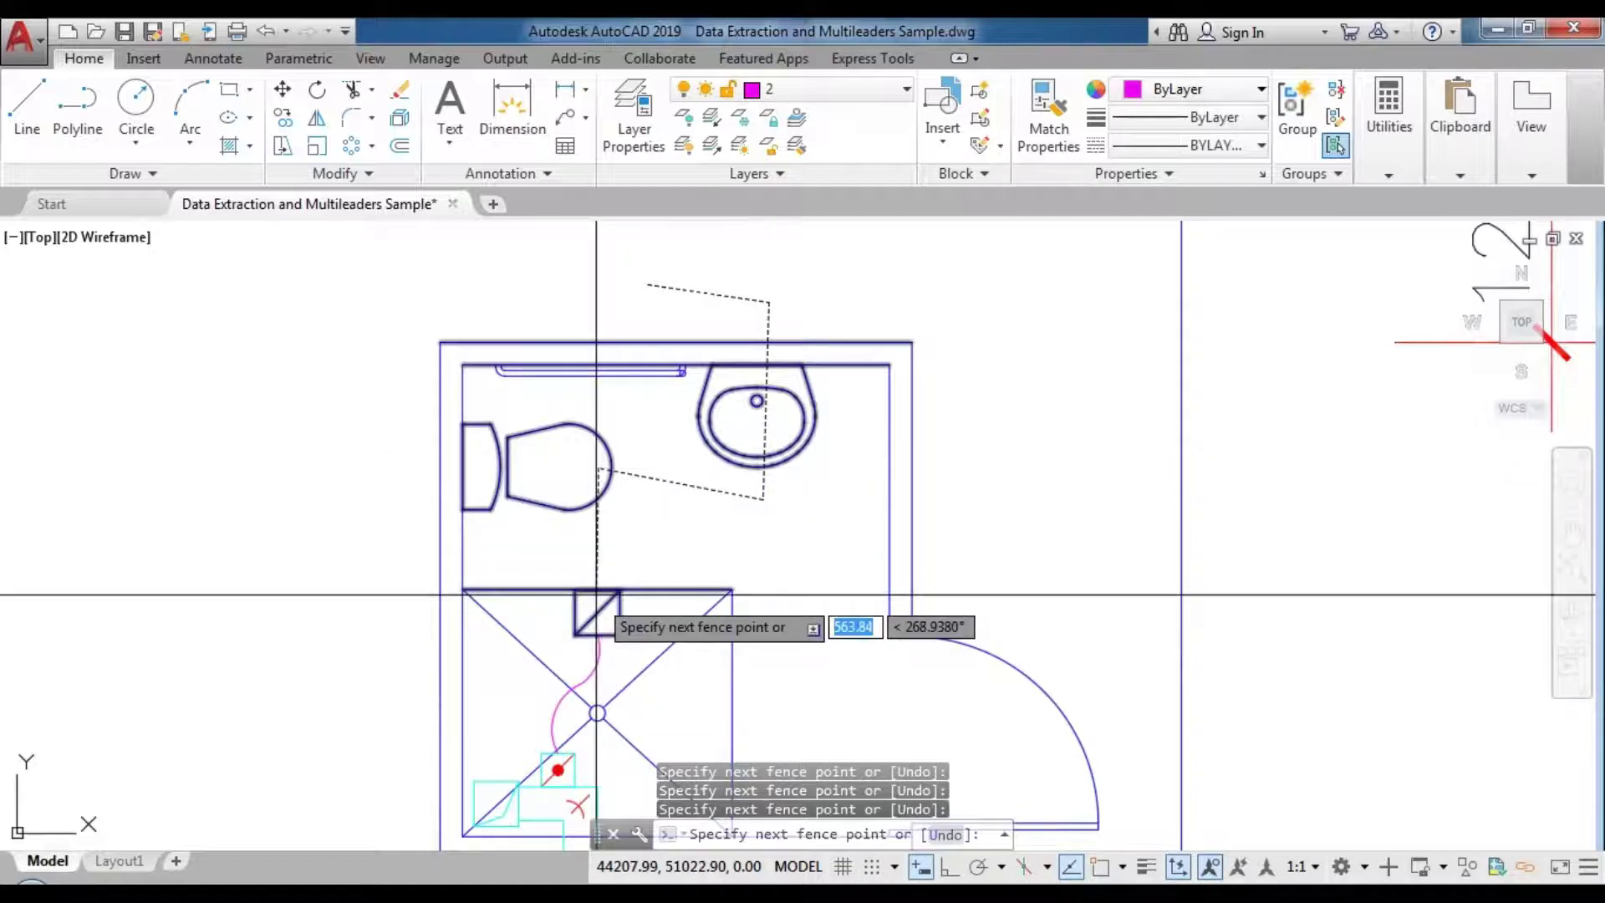
middle_drag(587, 752, 585, 301)
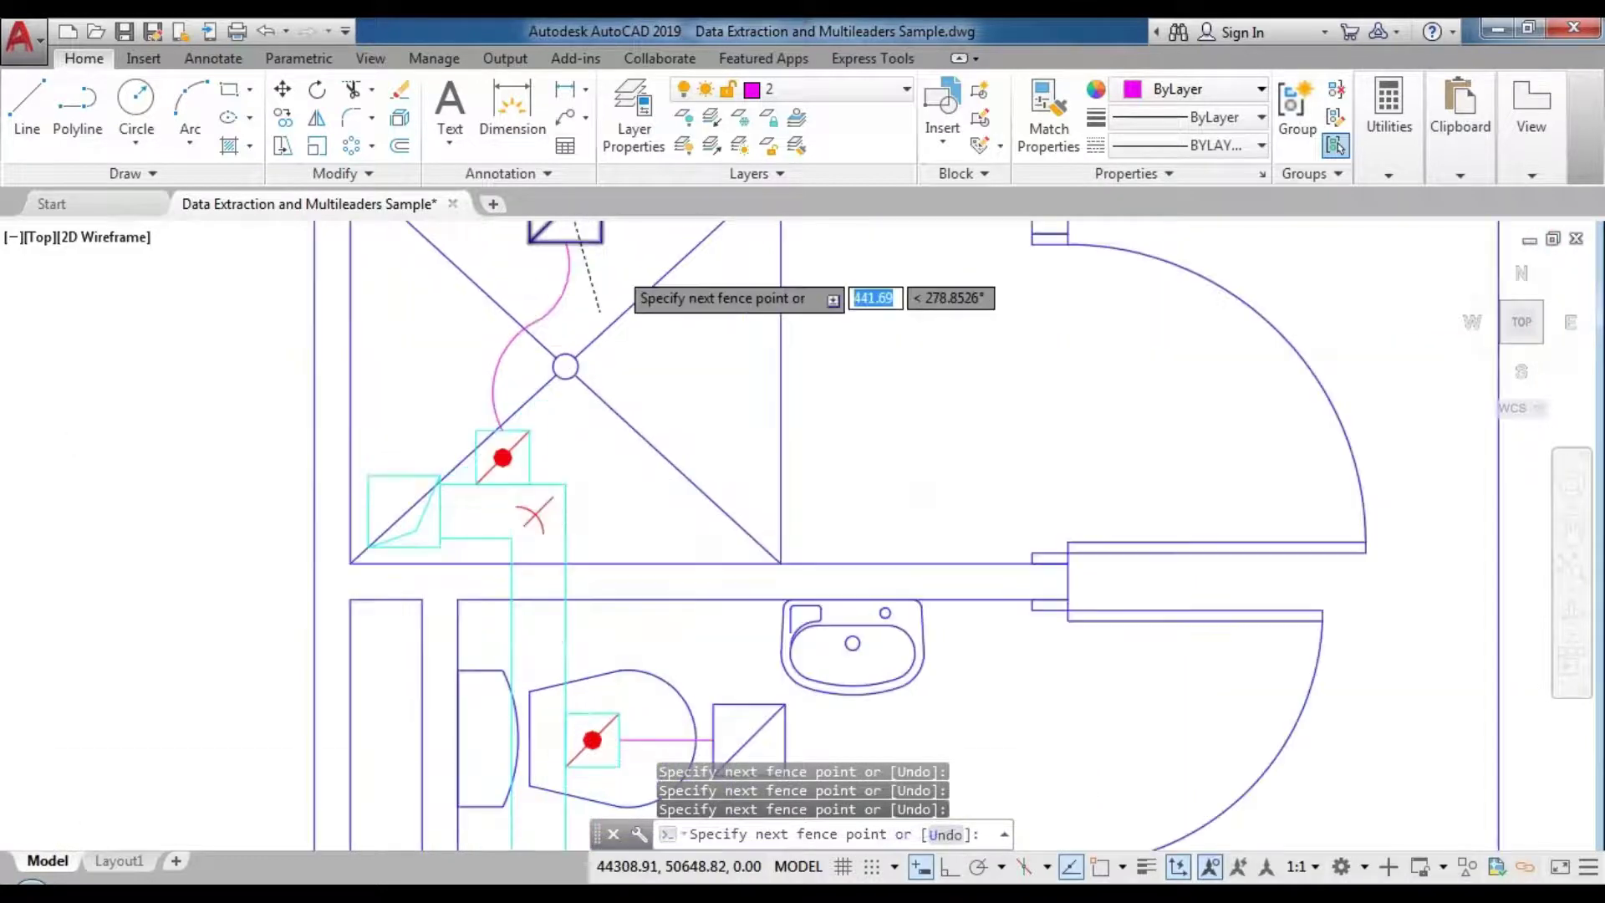
scroll(615, 415, up, 4)
click(615, 414)
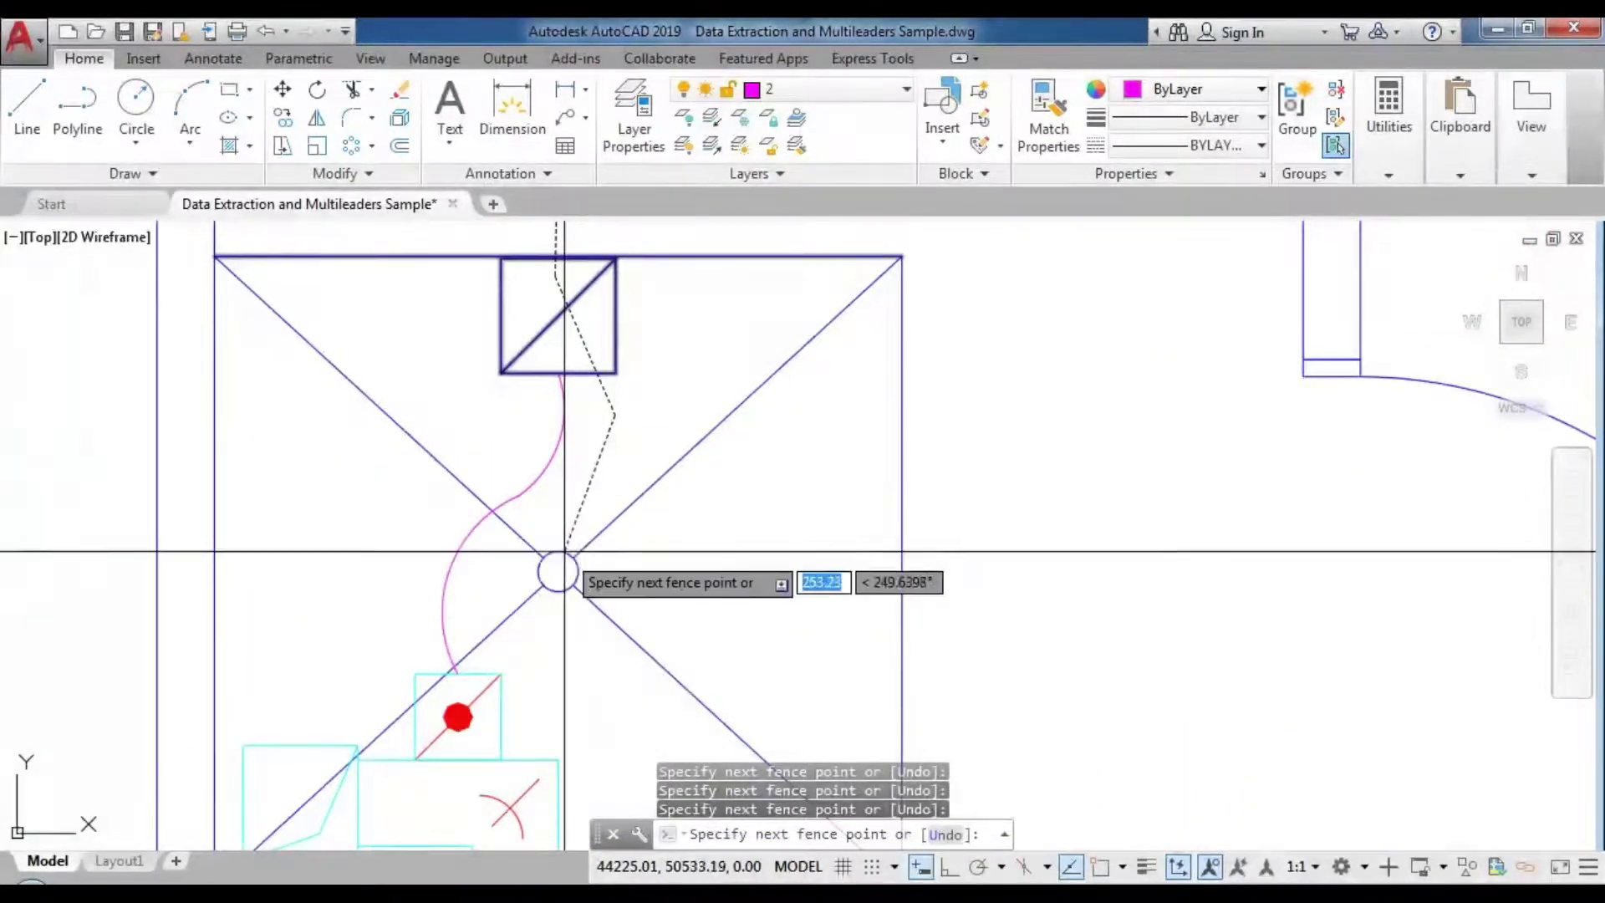
Bend the fence past the shower drain, octagon and arc, select crossed objects, then clear
middle_drag(538, 644, 542, 527)
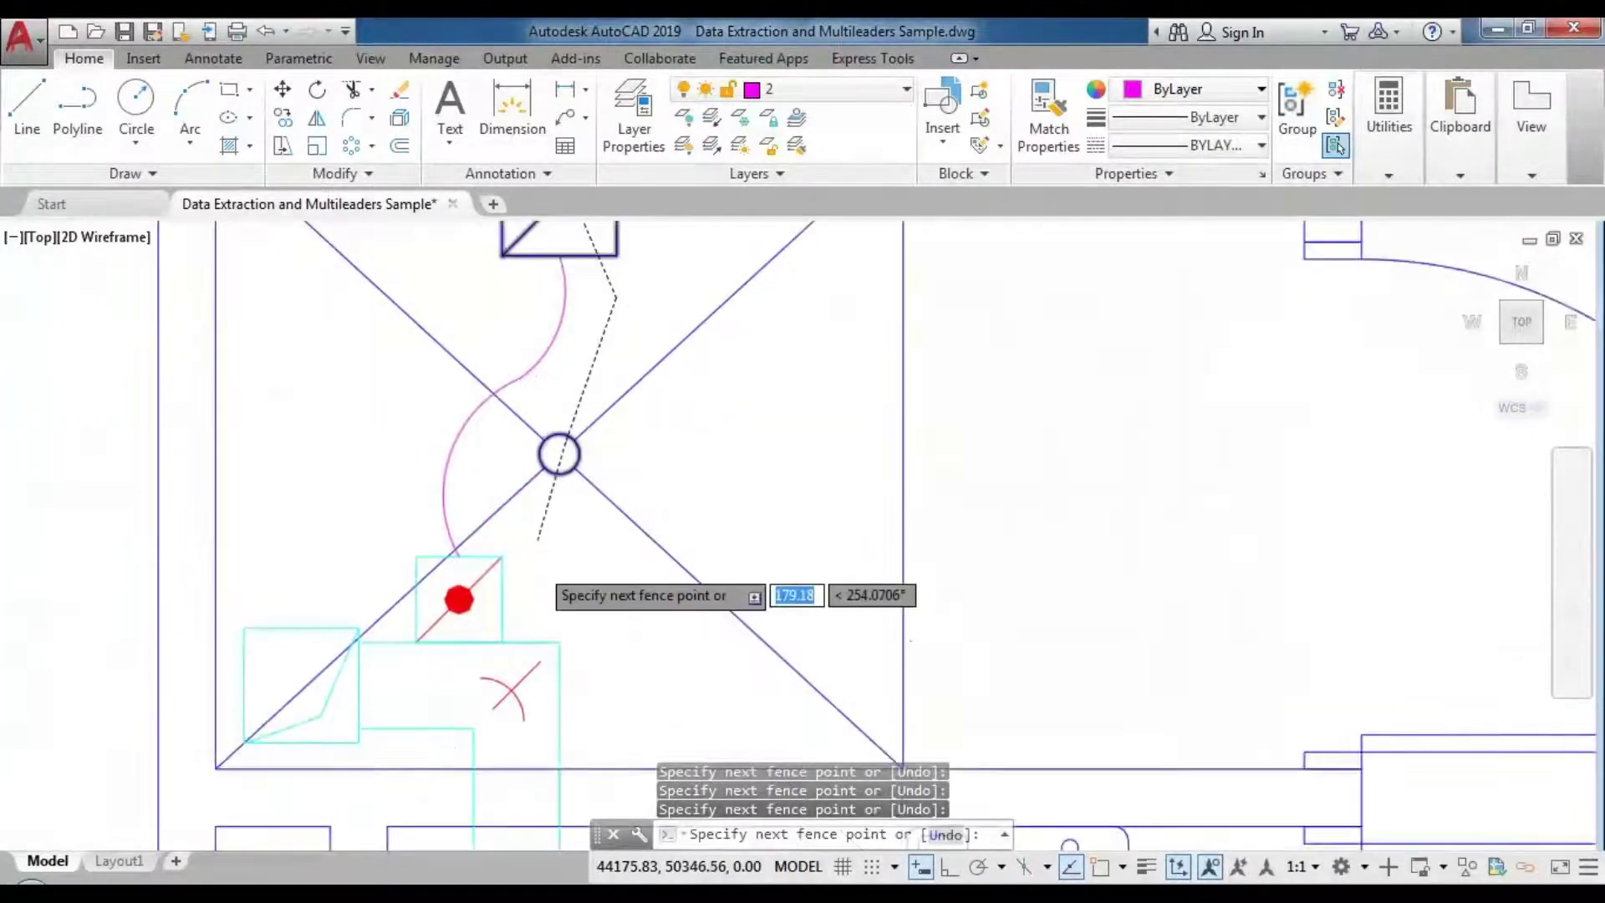
scroll(543, 583, up, 2)
click(517, 606)
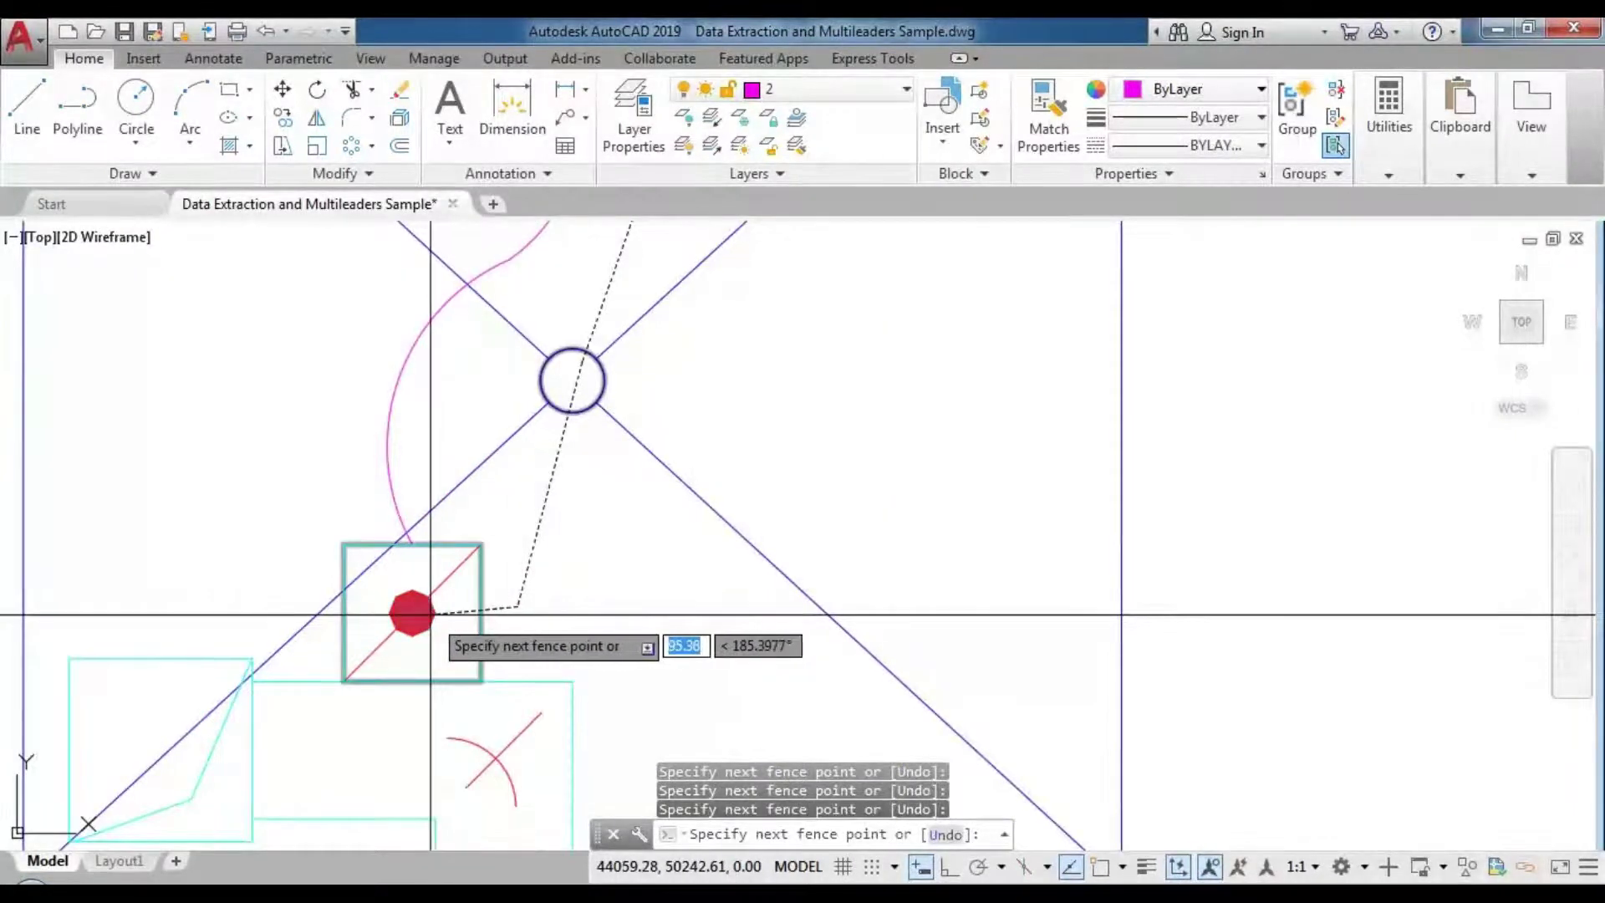
click(432, 616)
scroll(487, 544, down, 4)
scroll(519, 612, up, 2)
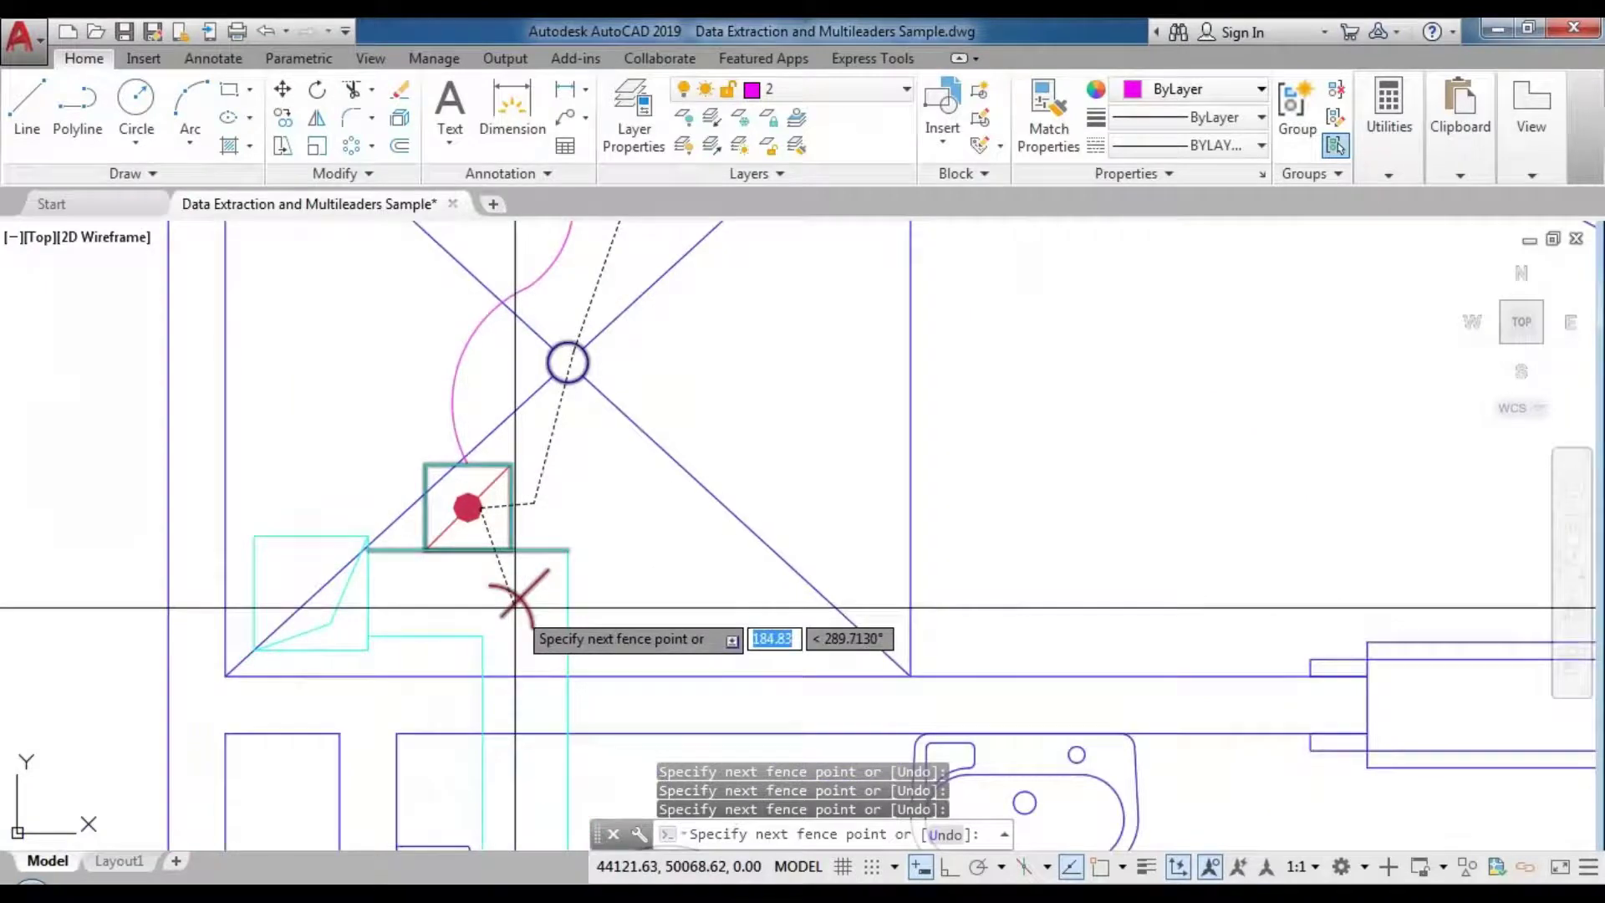
click(526, 609)
scroll(528, 595, down, 4)
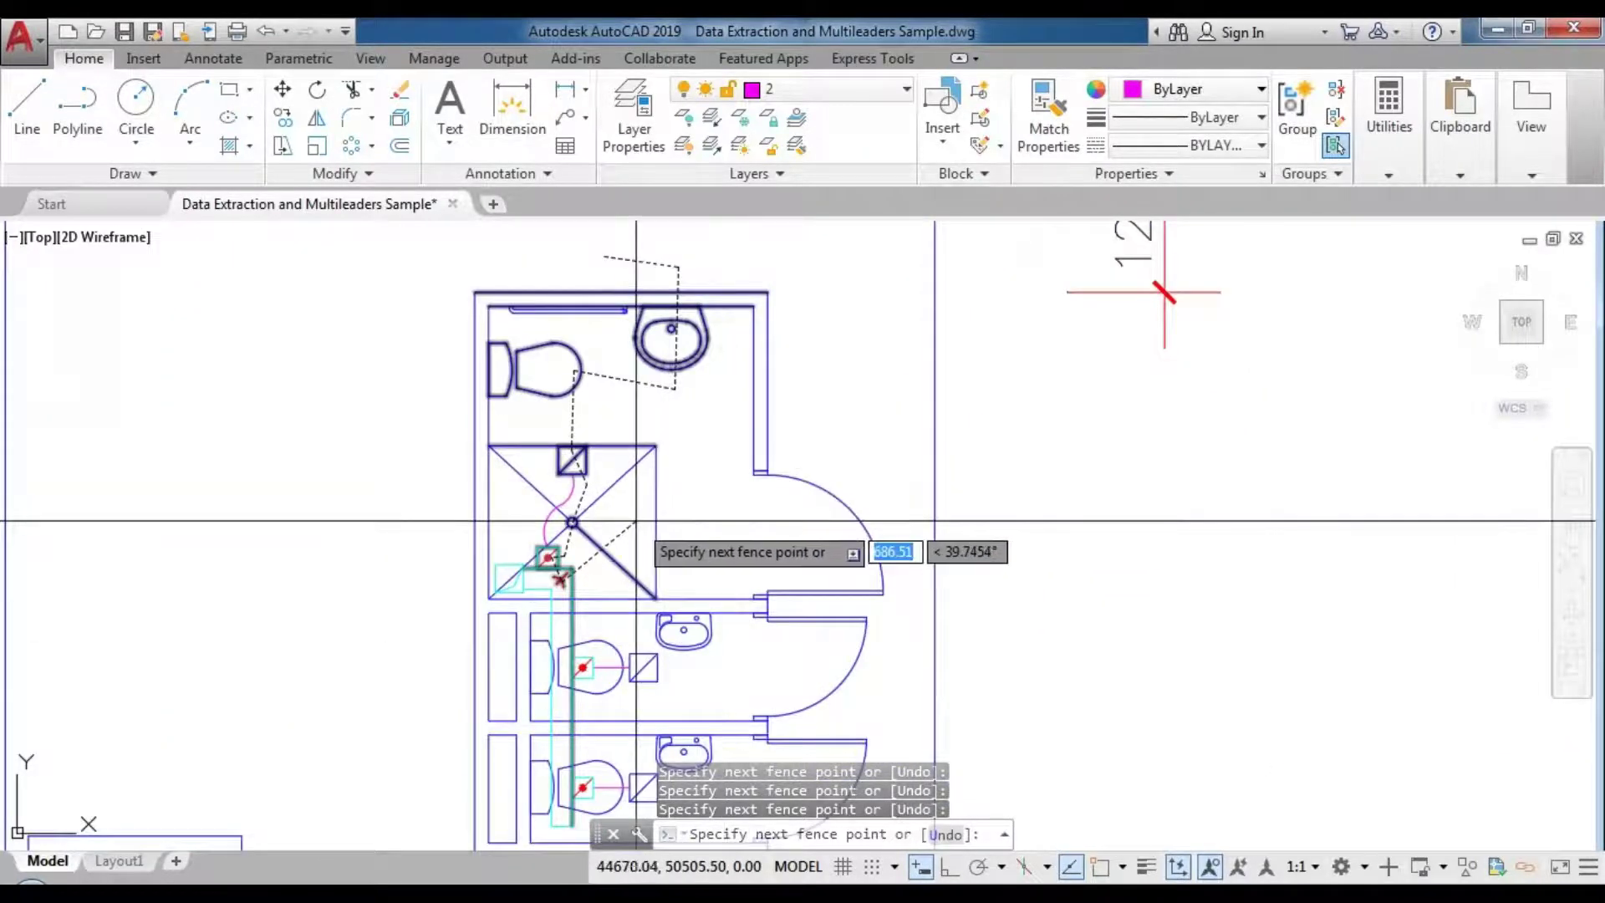
key(Return)
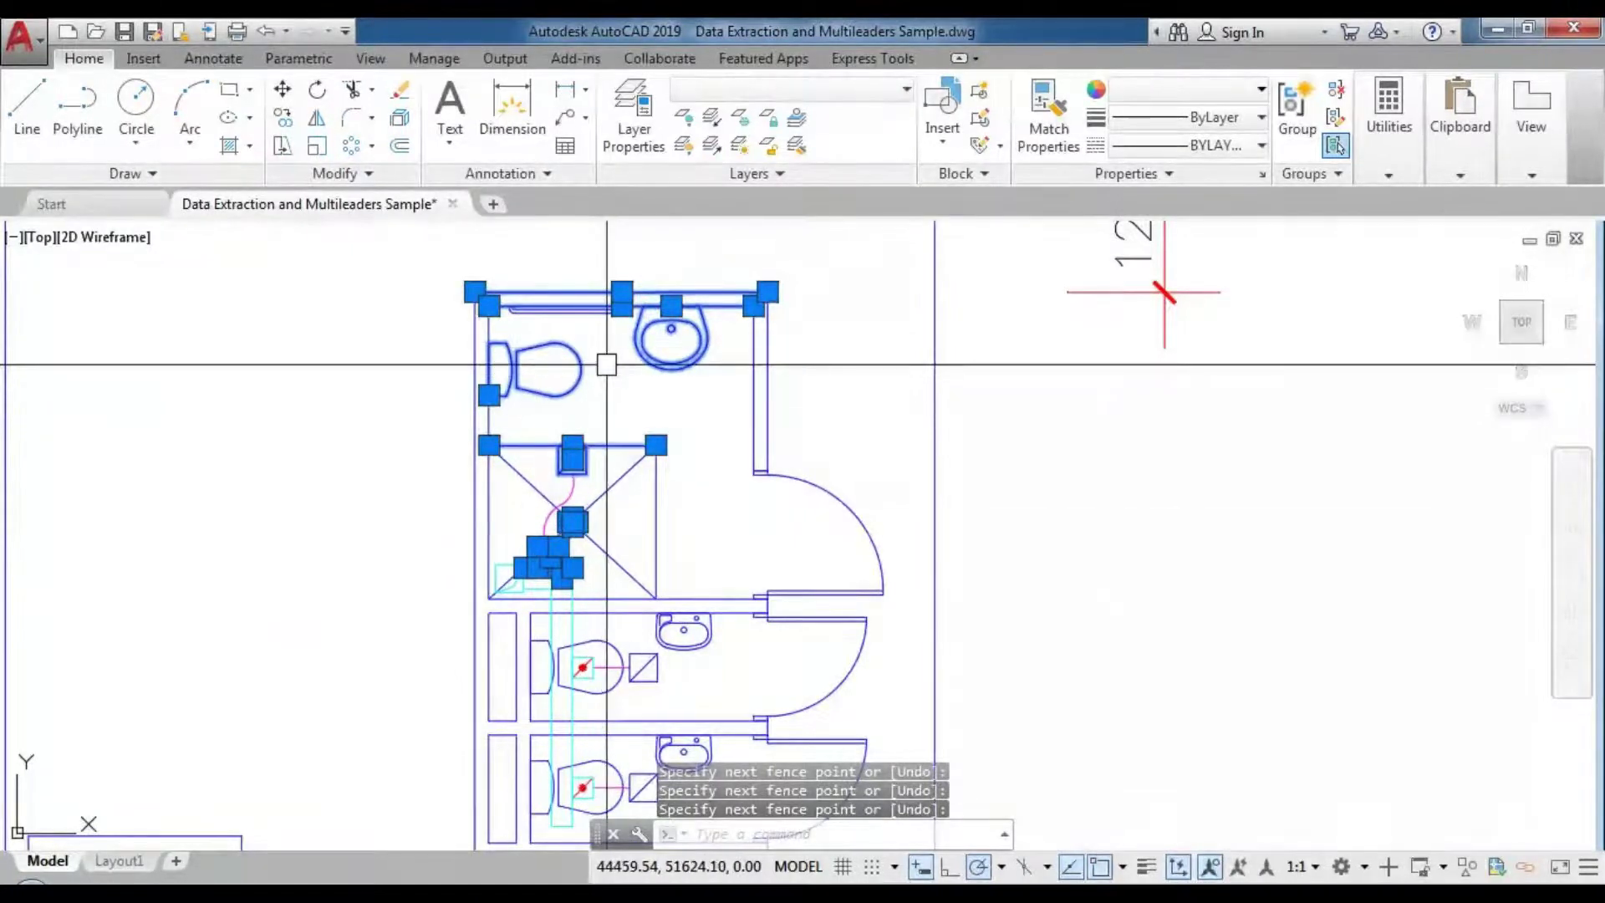
key(Escape)
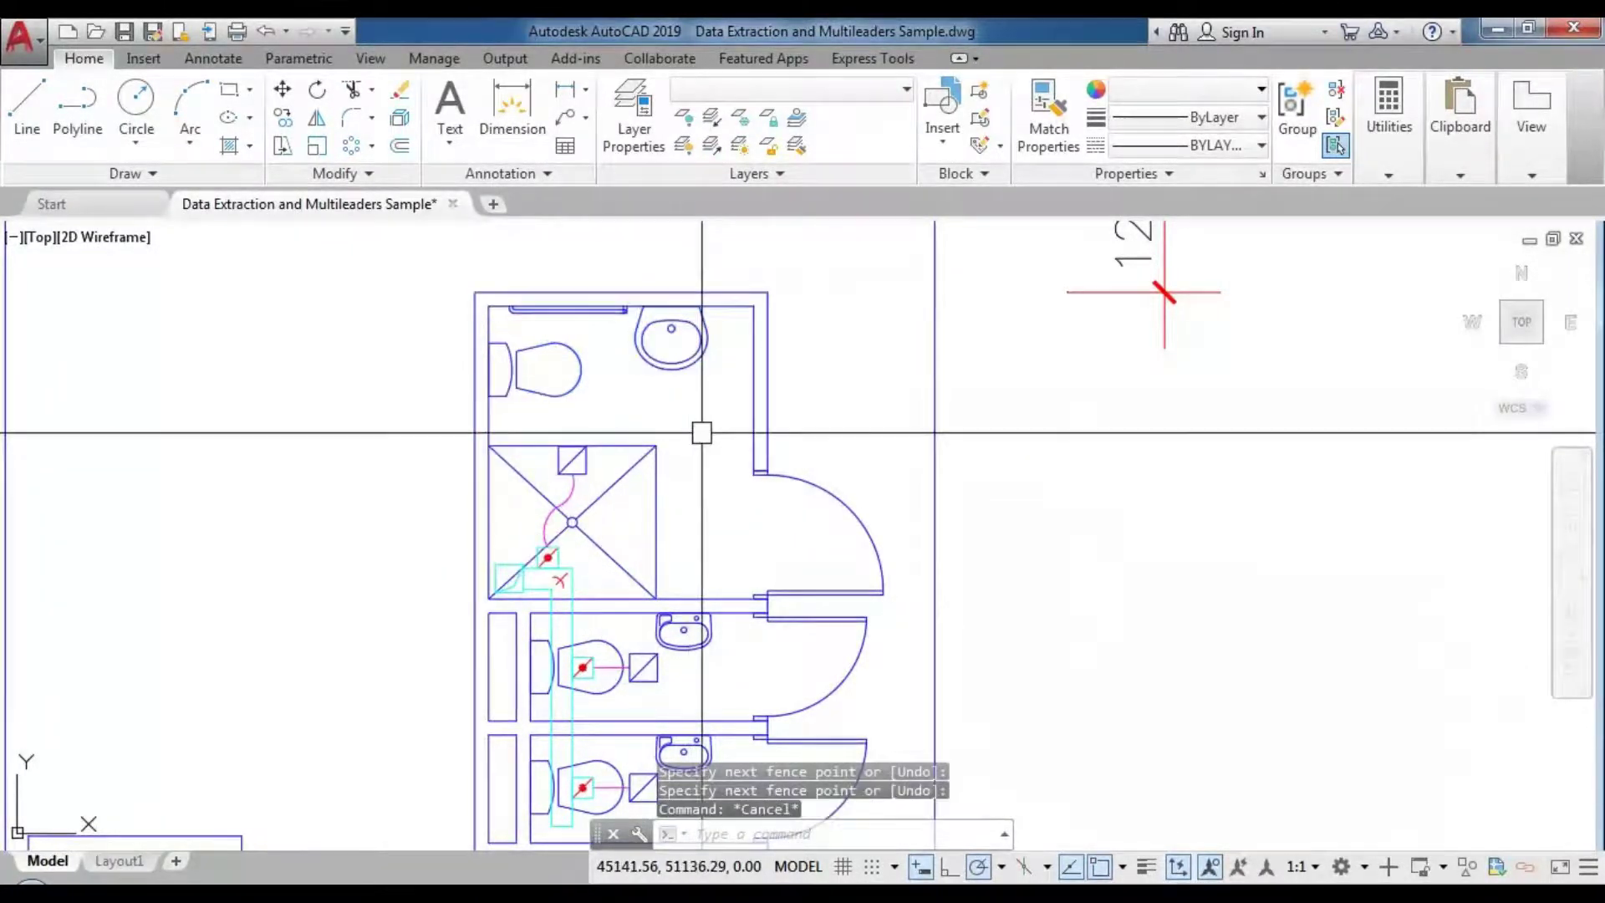
click(608, 247)
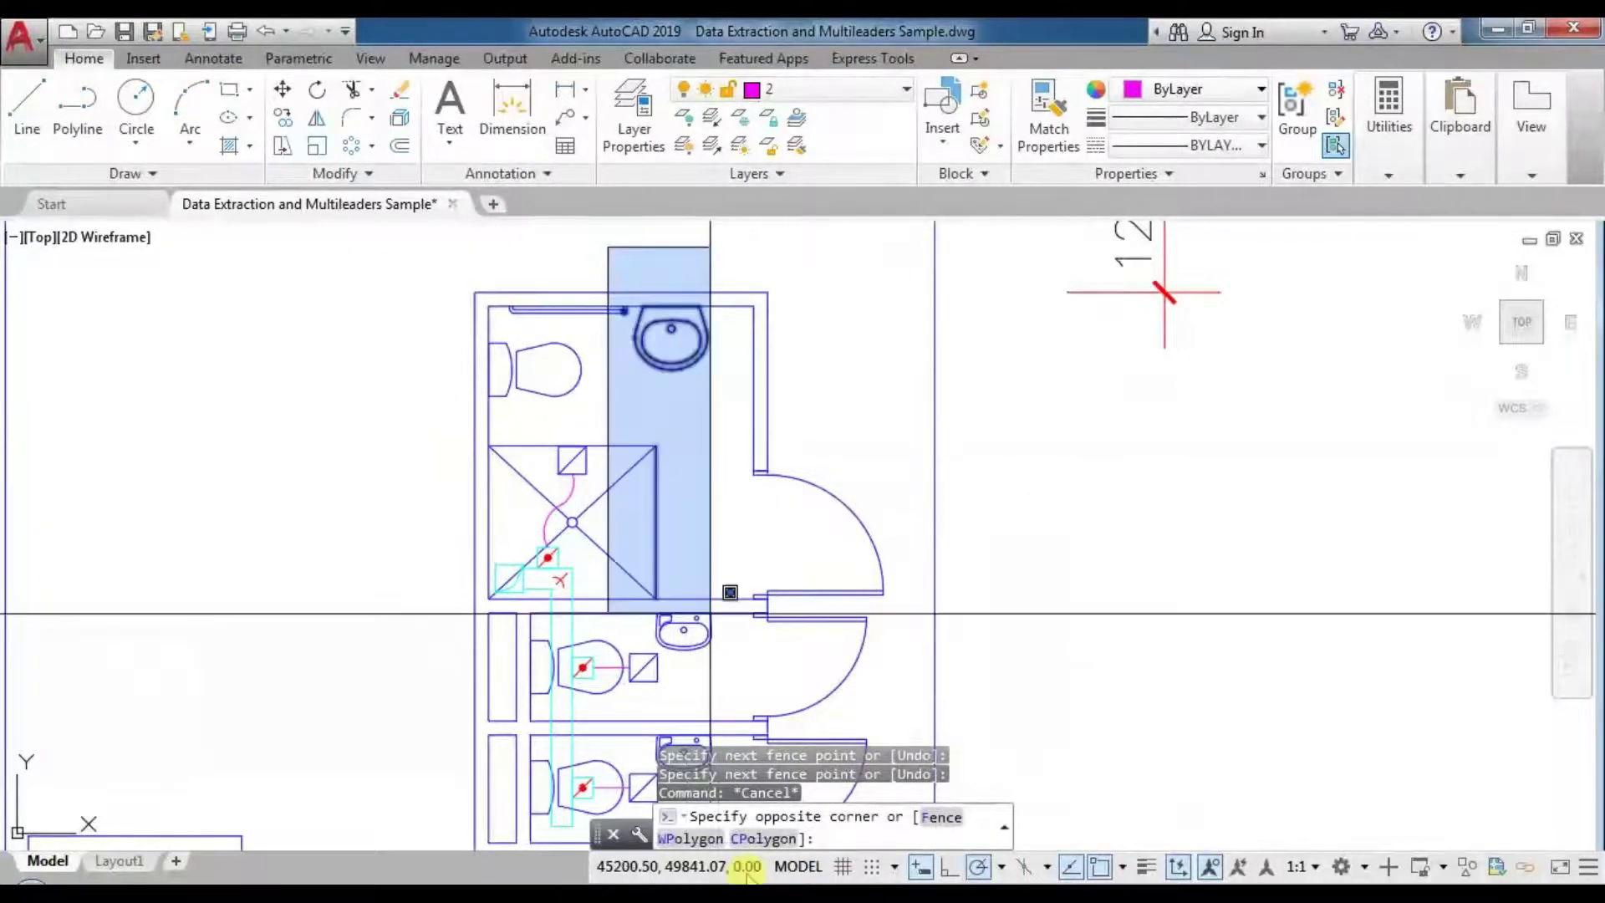
Draw a WP polygon around the washbasin and toilet to capture fixtures fully inside, then clear it
click(697, 838)
scroll(681, 255, up, 2)
scroll(734, 363, up, 2)
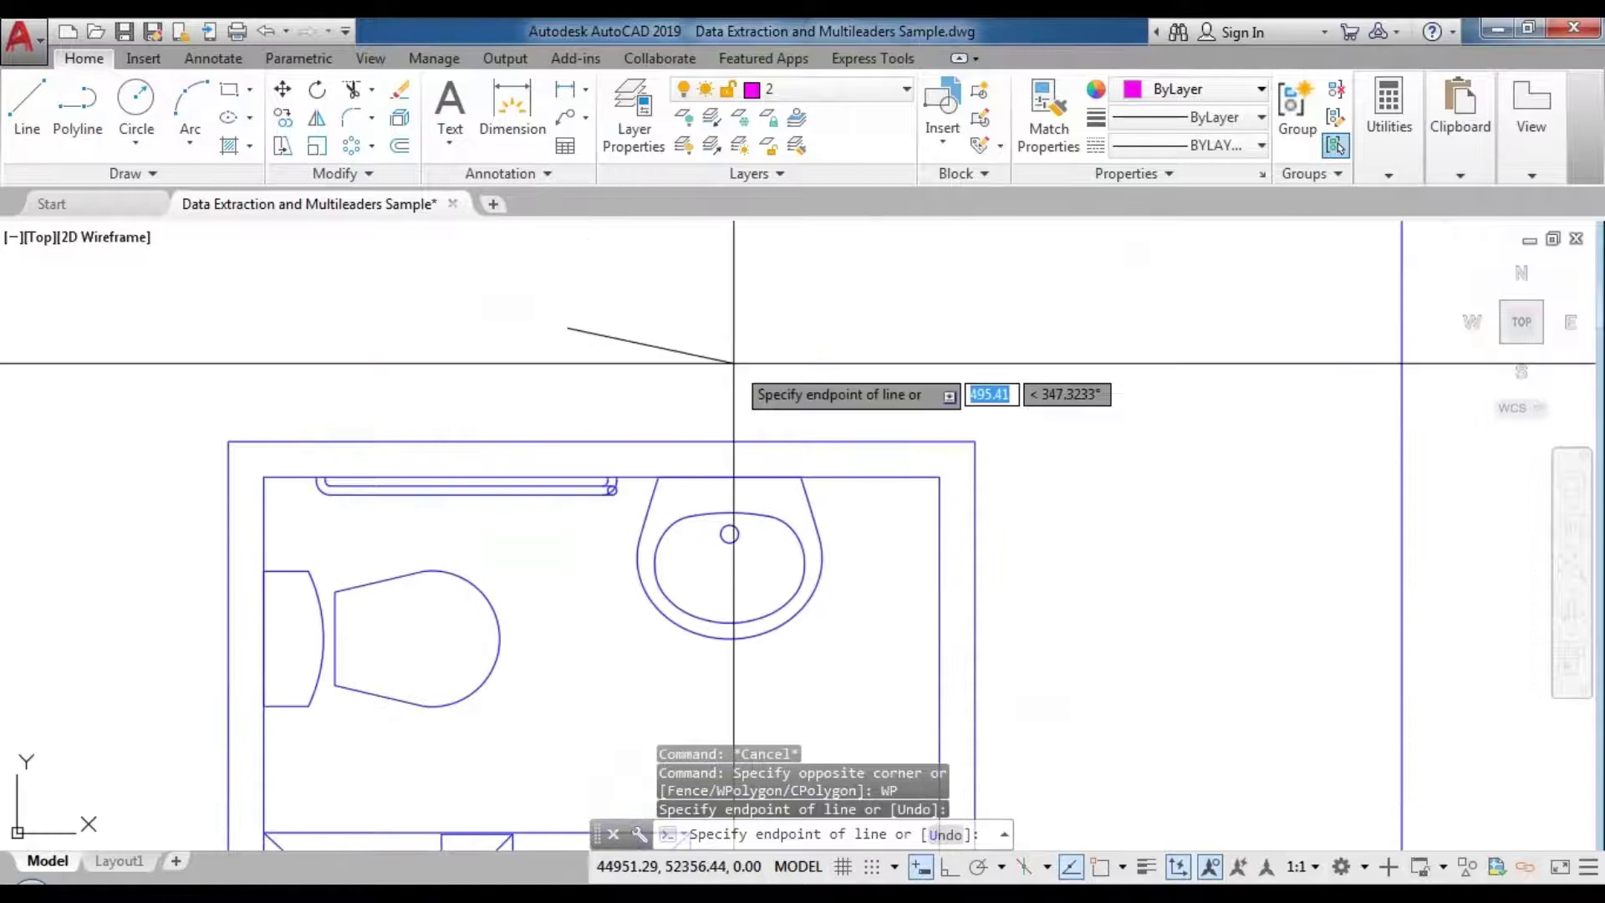
scroll(734, 363, down, 2)
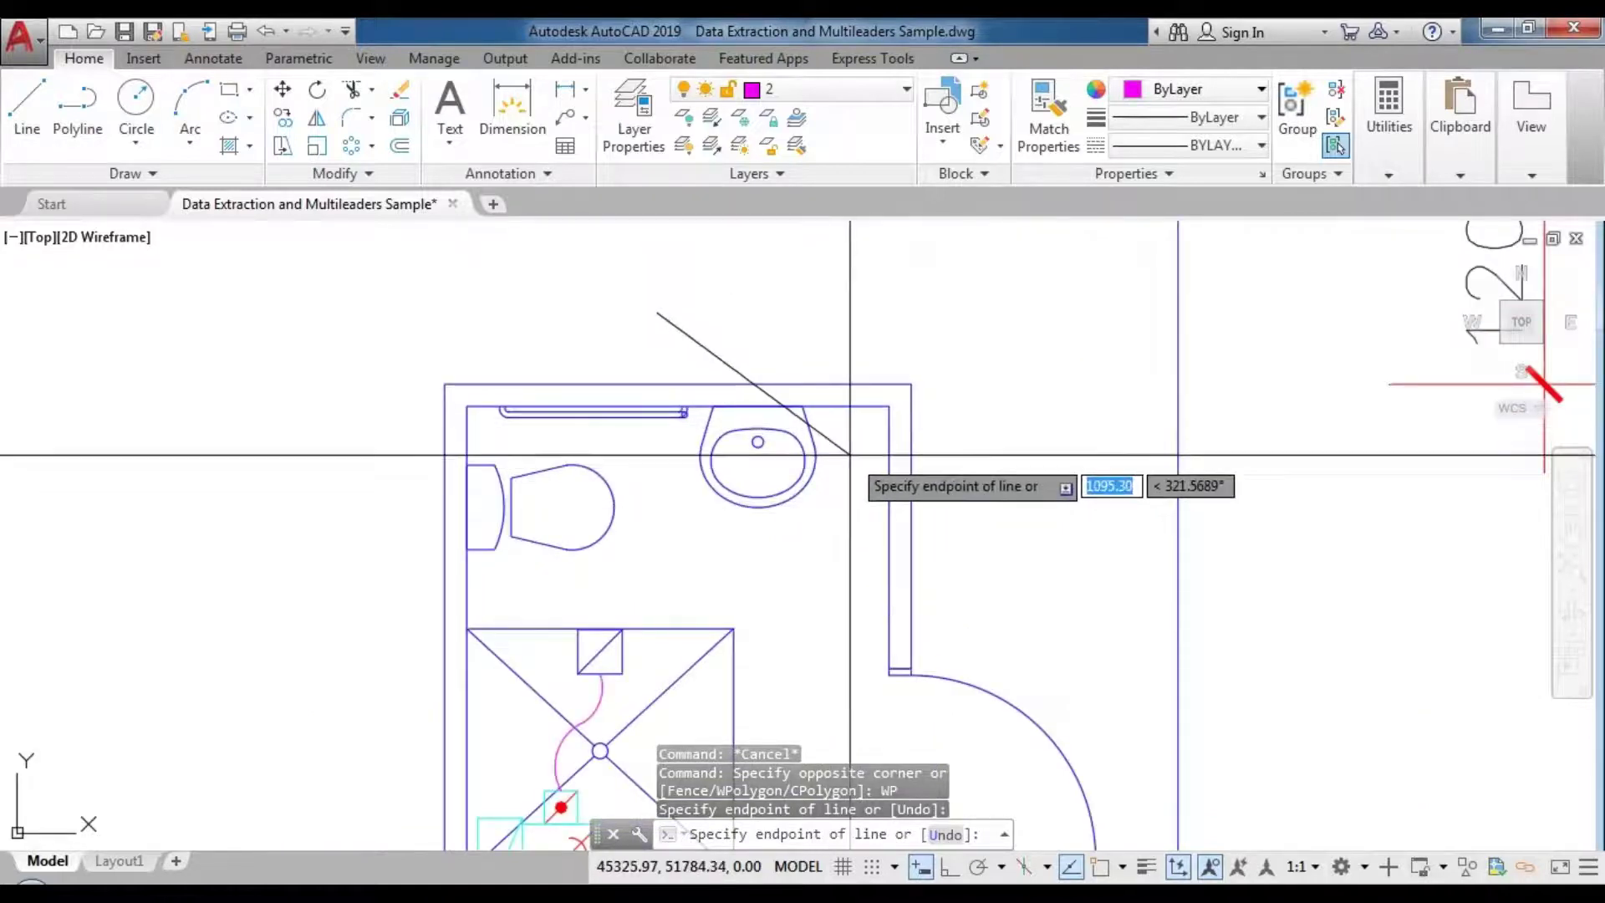
click(861, 424)
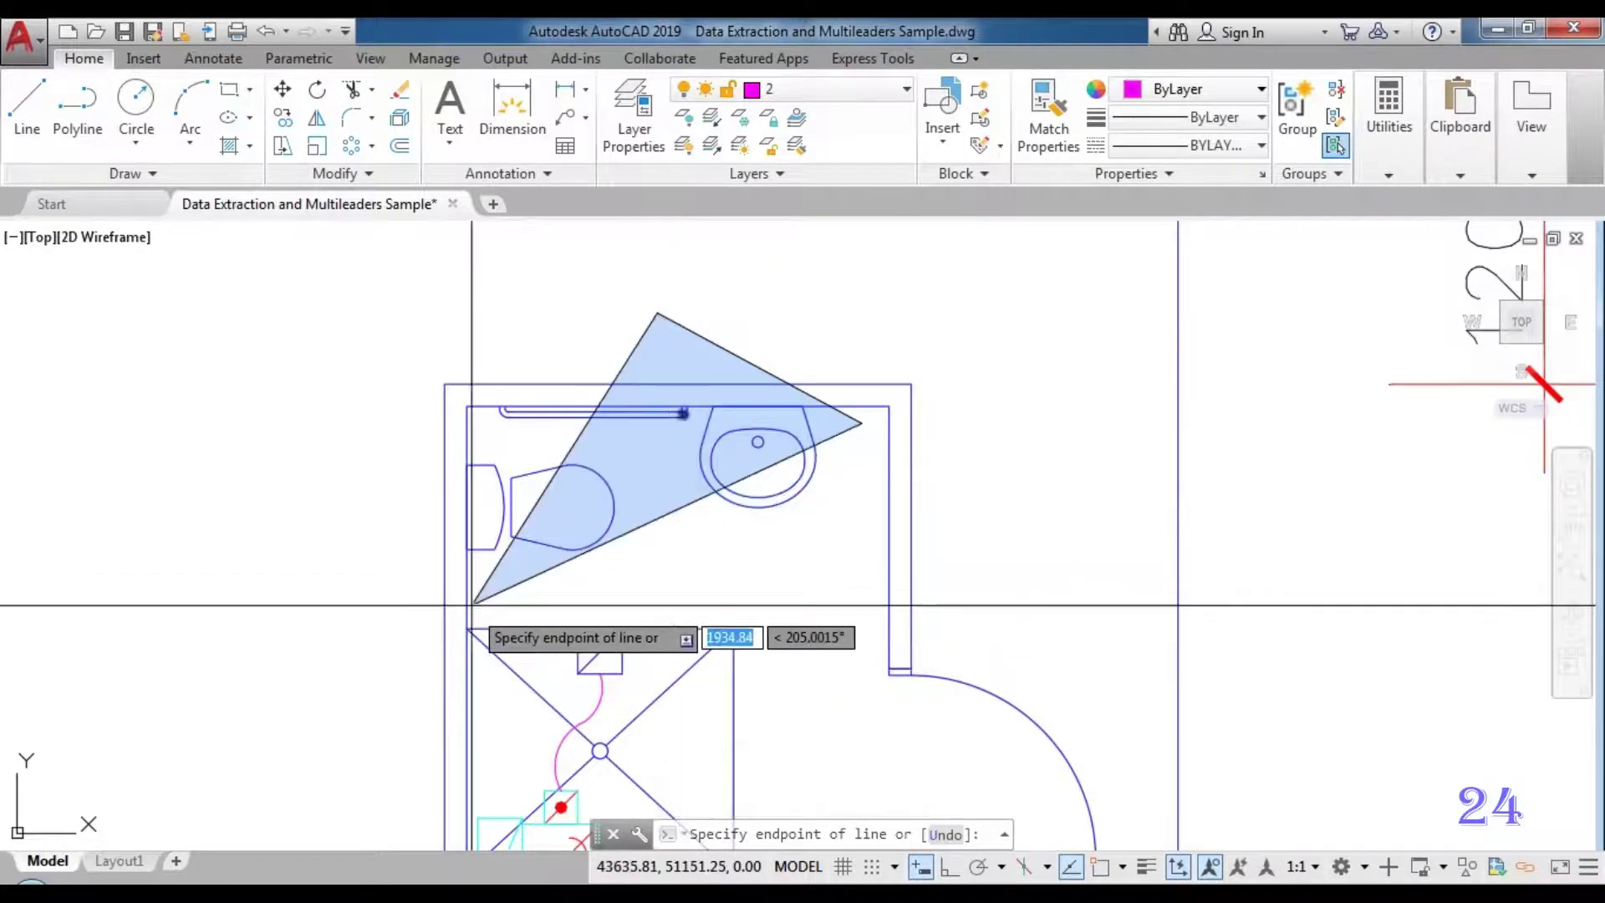
click(721, 615)
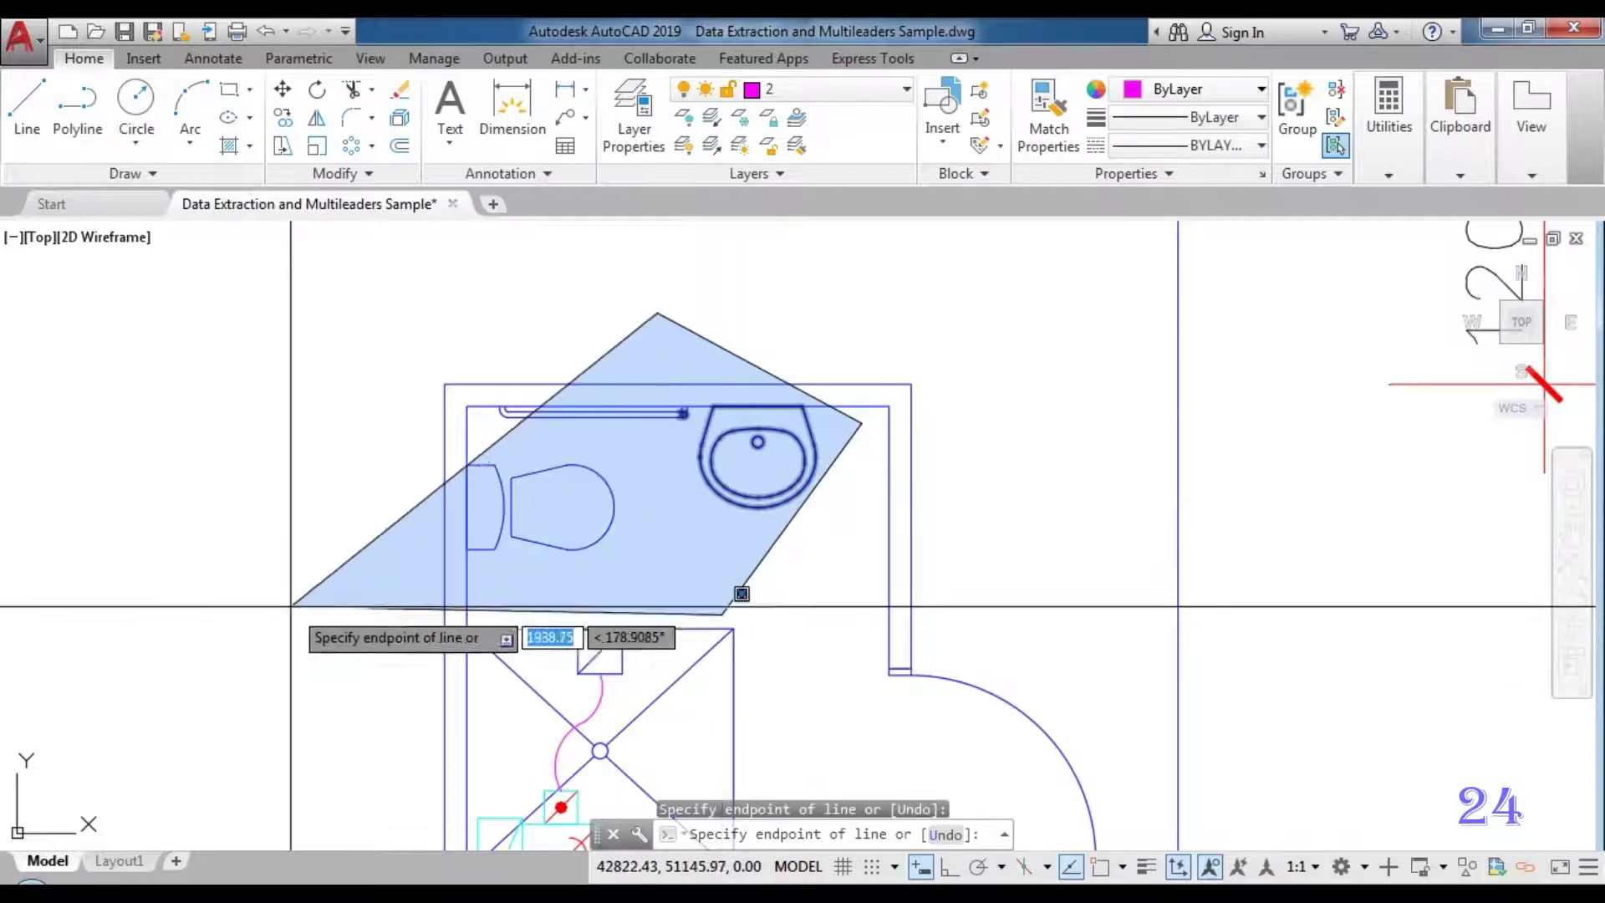
click(276, 582)
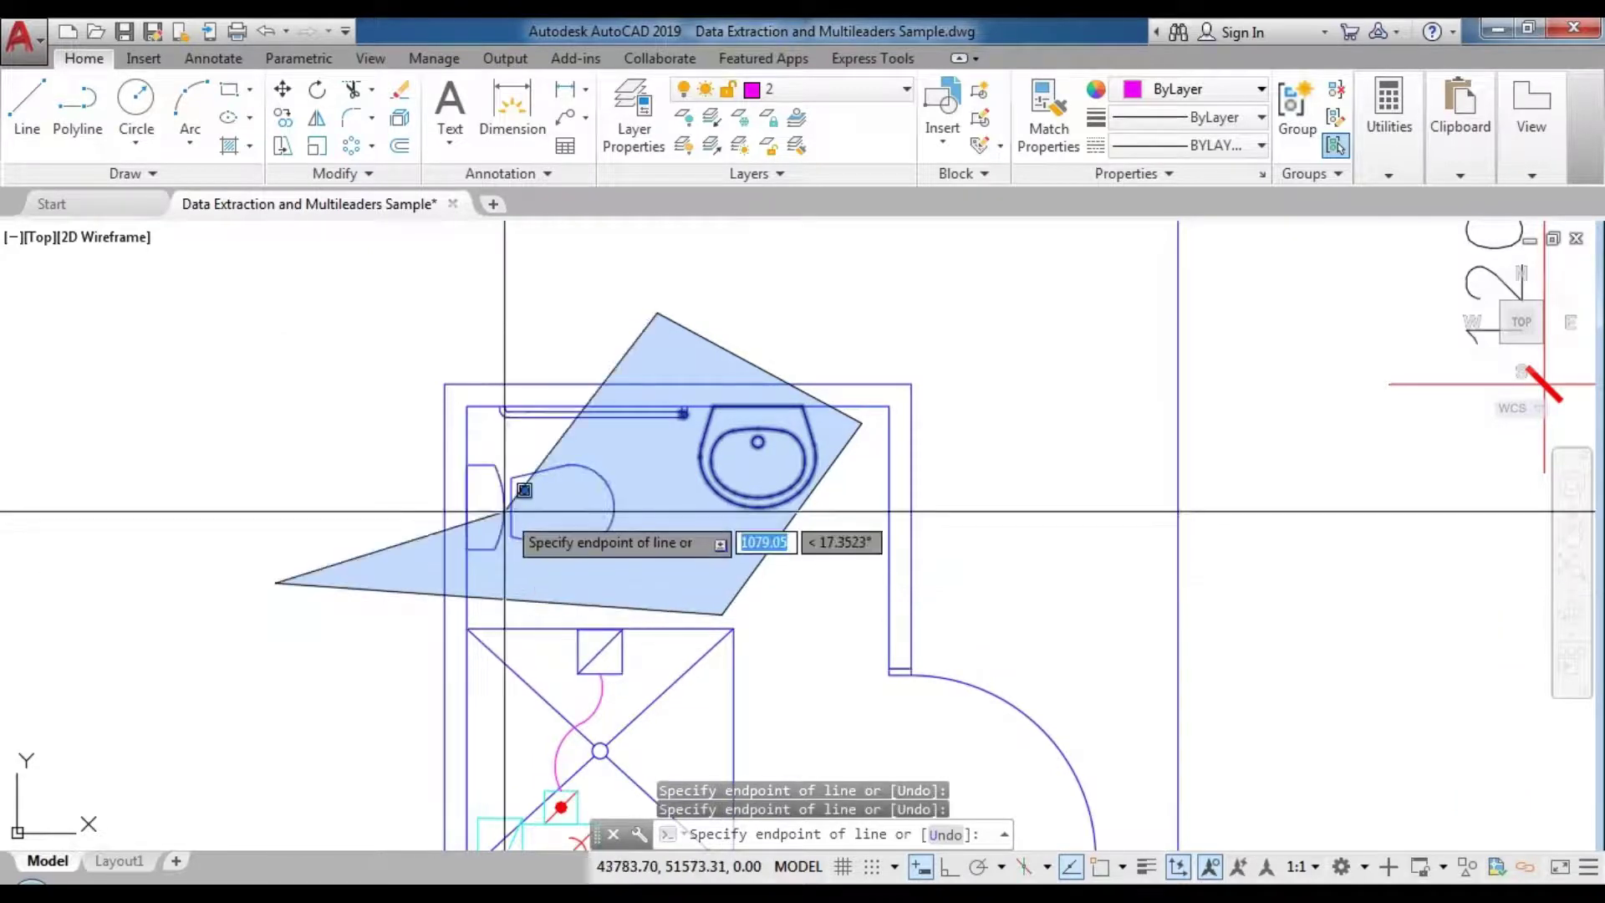
key(Return)
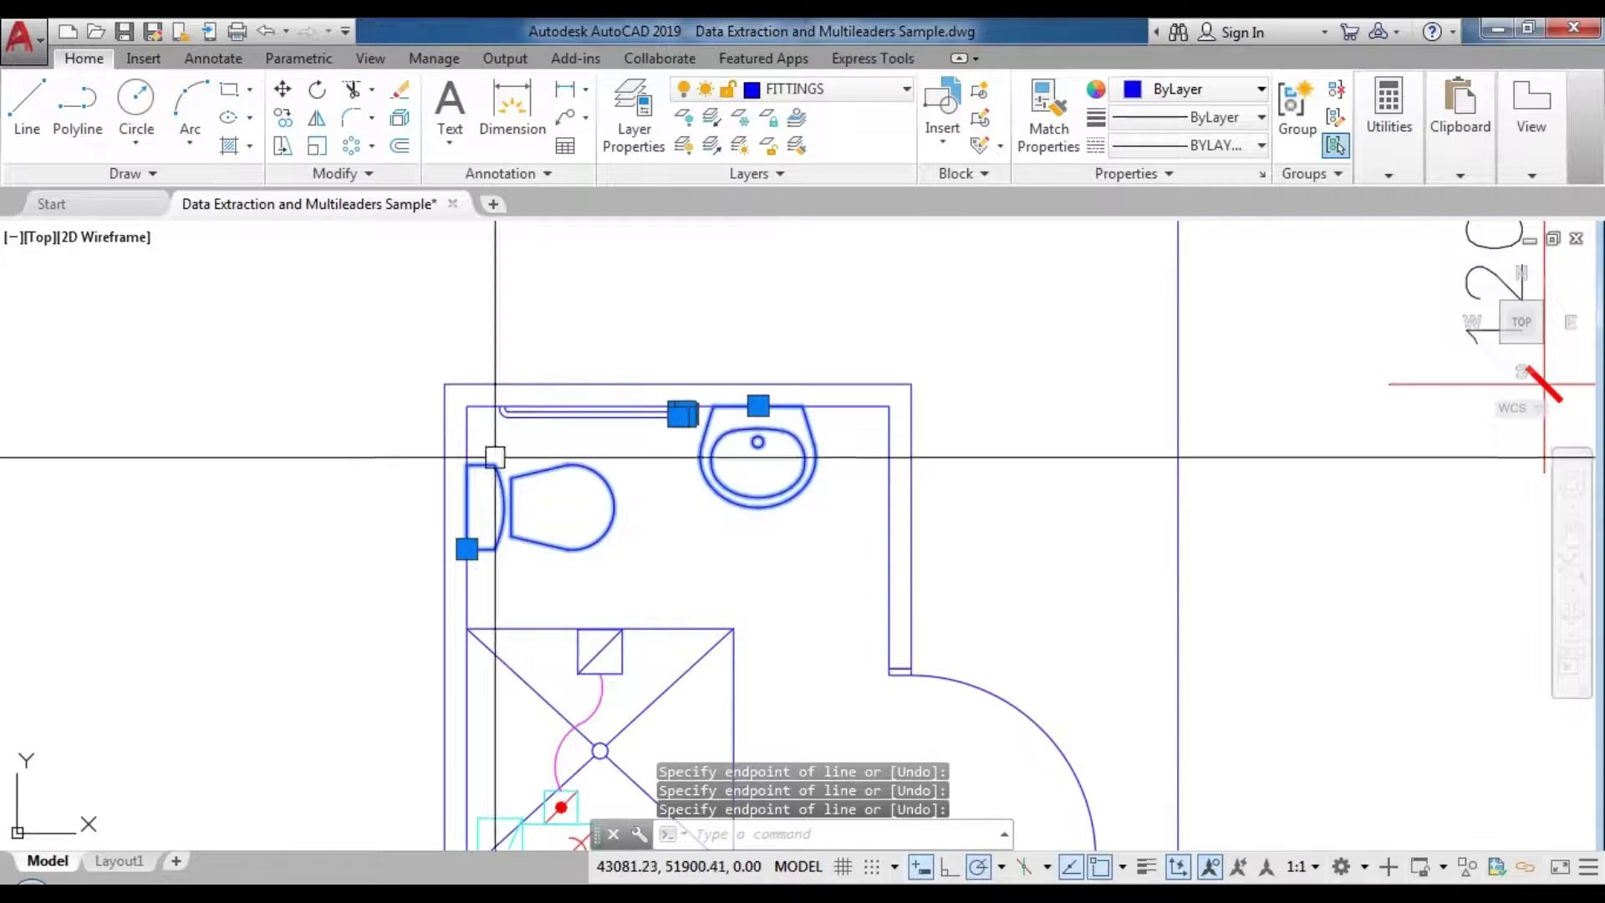
key(Escape)
click(625, 318)
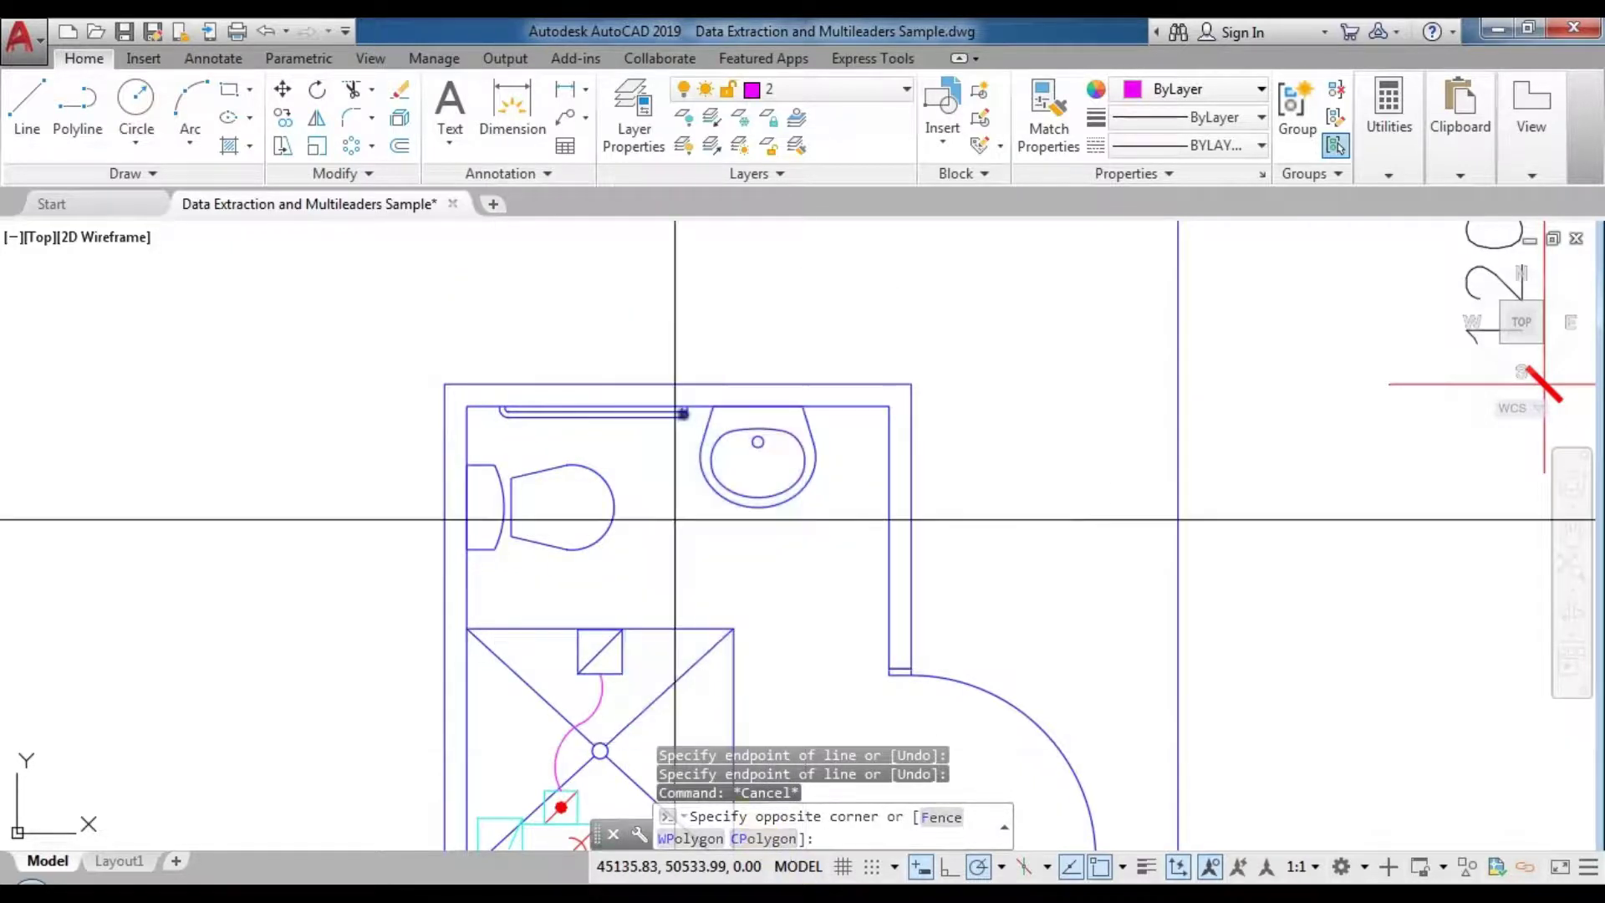
Draw a small CP polygon touching the toilet and grab bar, select them, then clear it
click(763, 838)
click(665, 454)
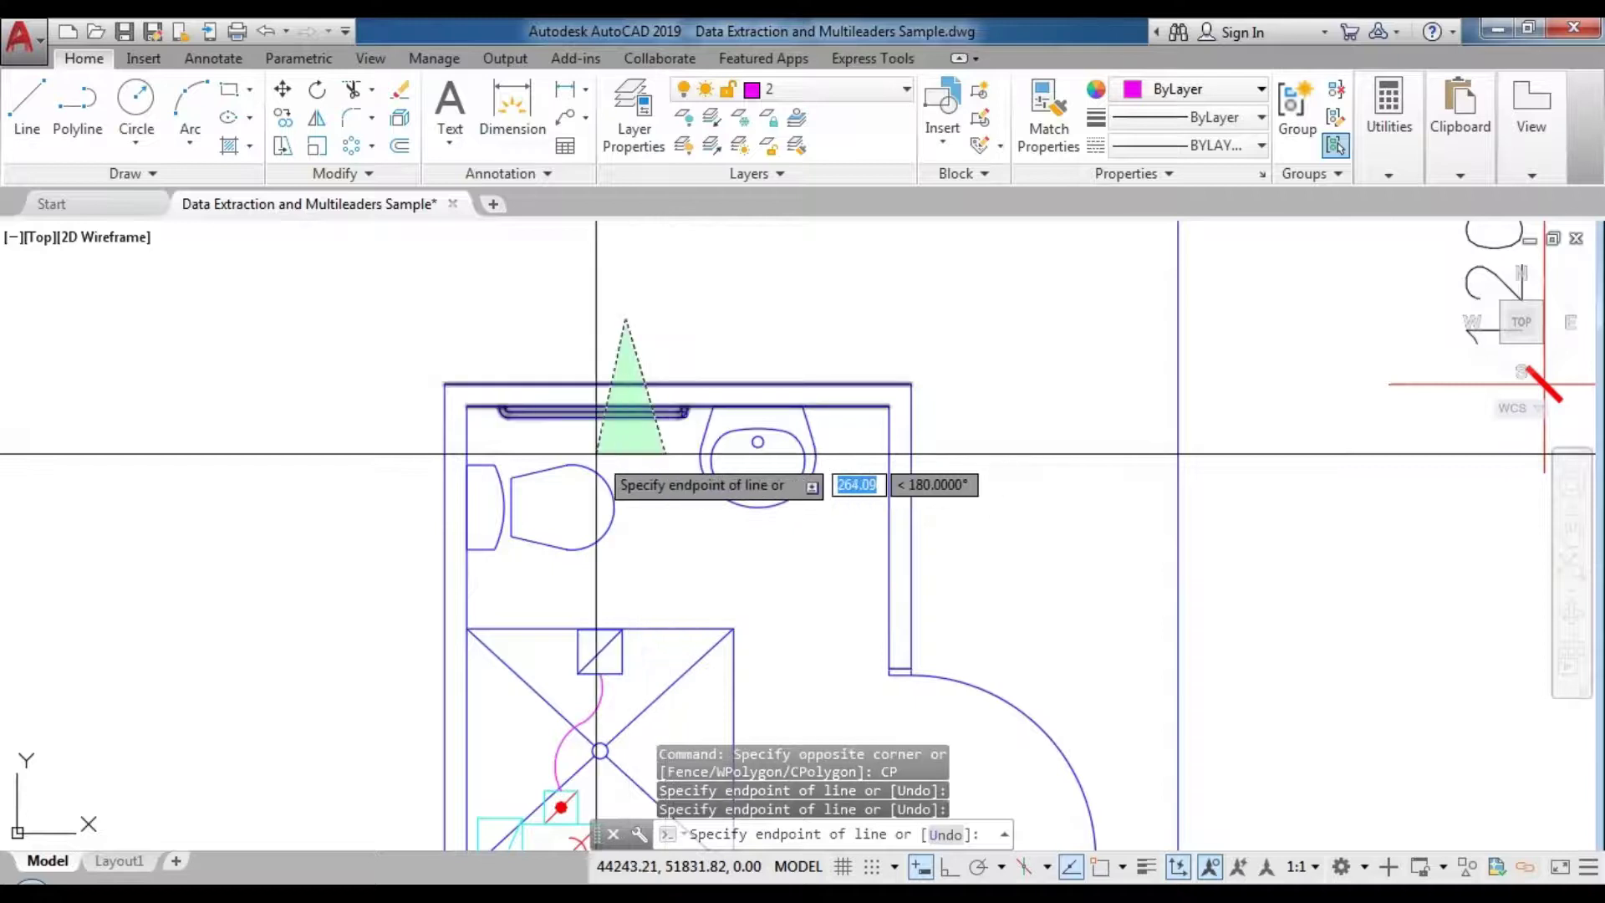
click(588, 538)
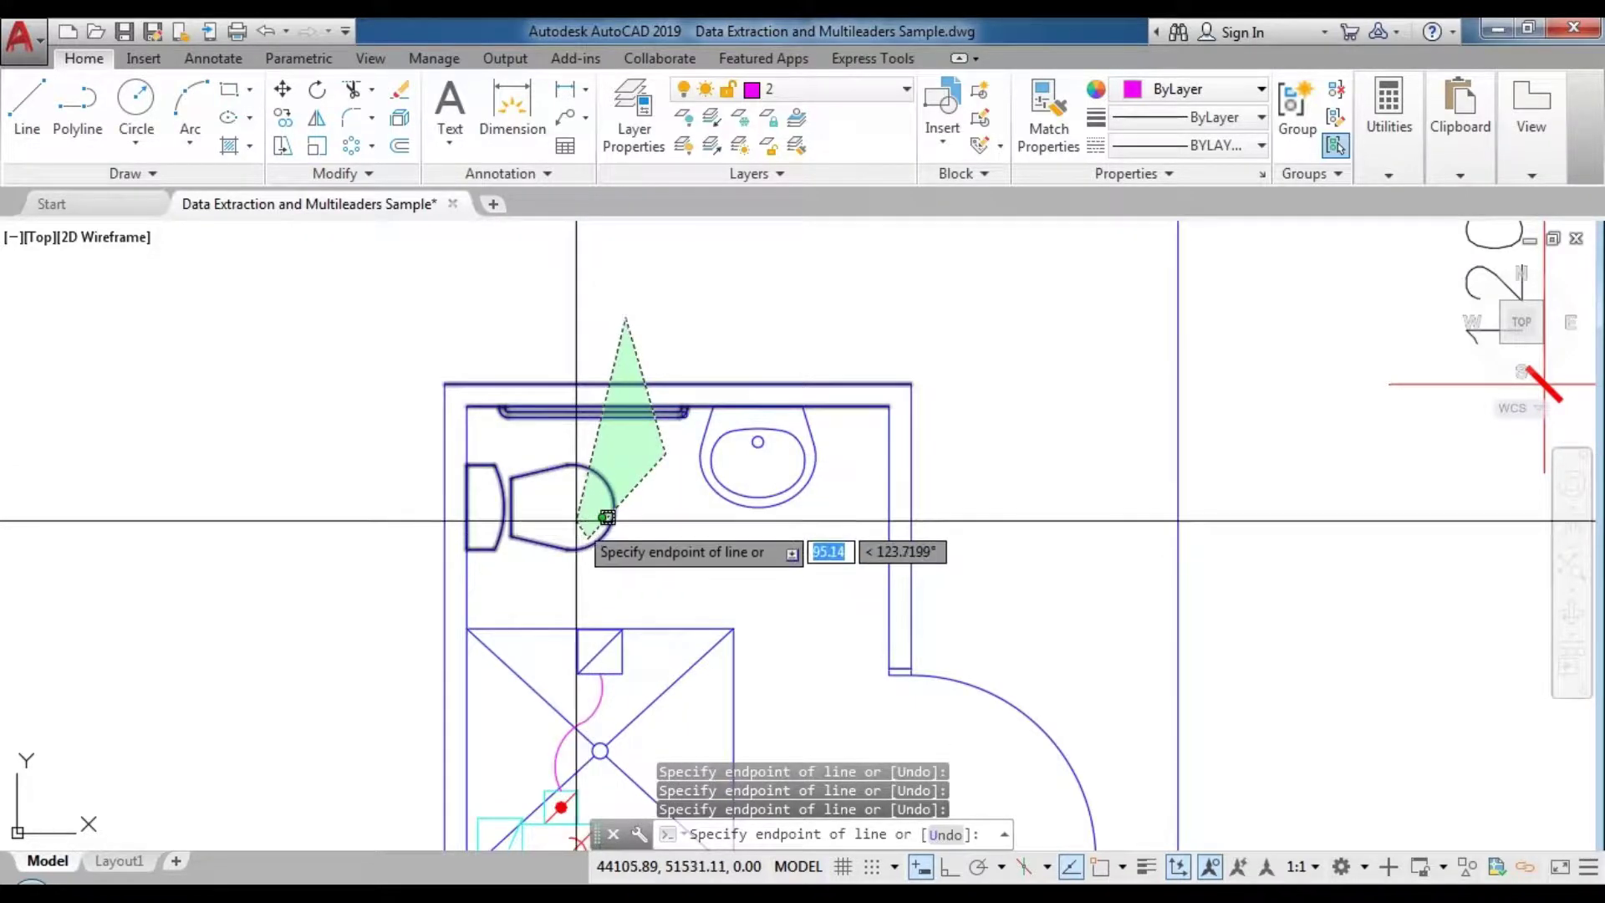
key(Return)
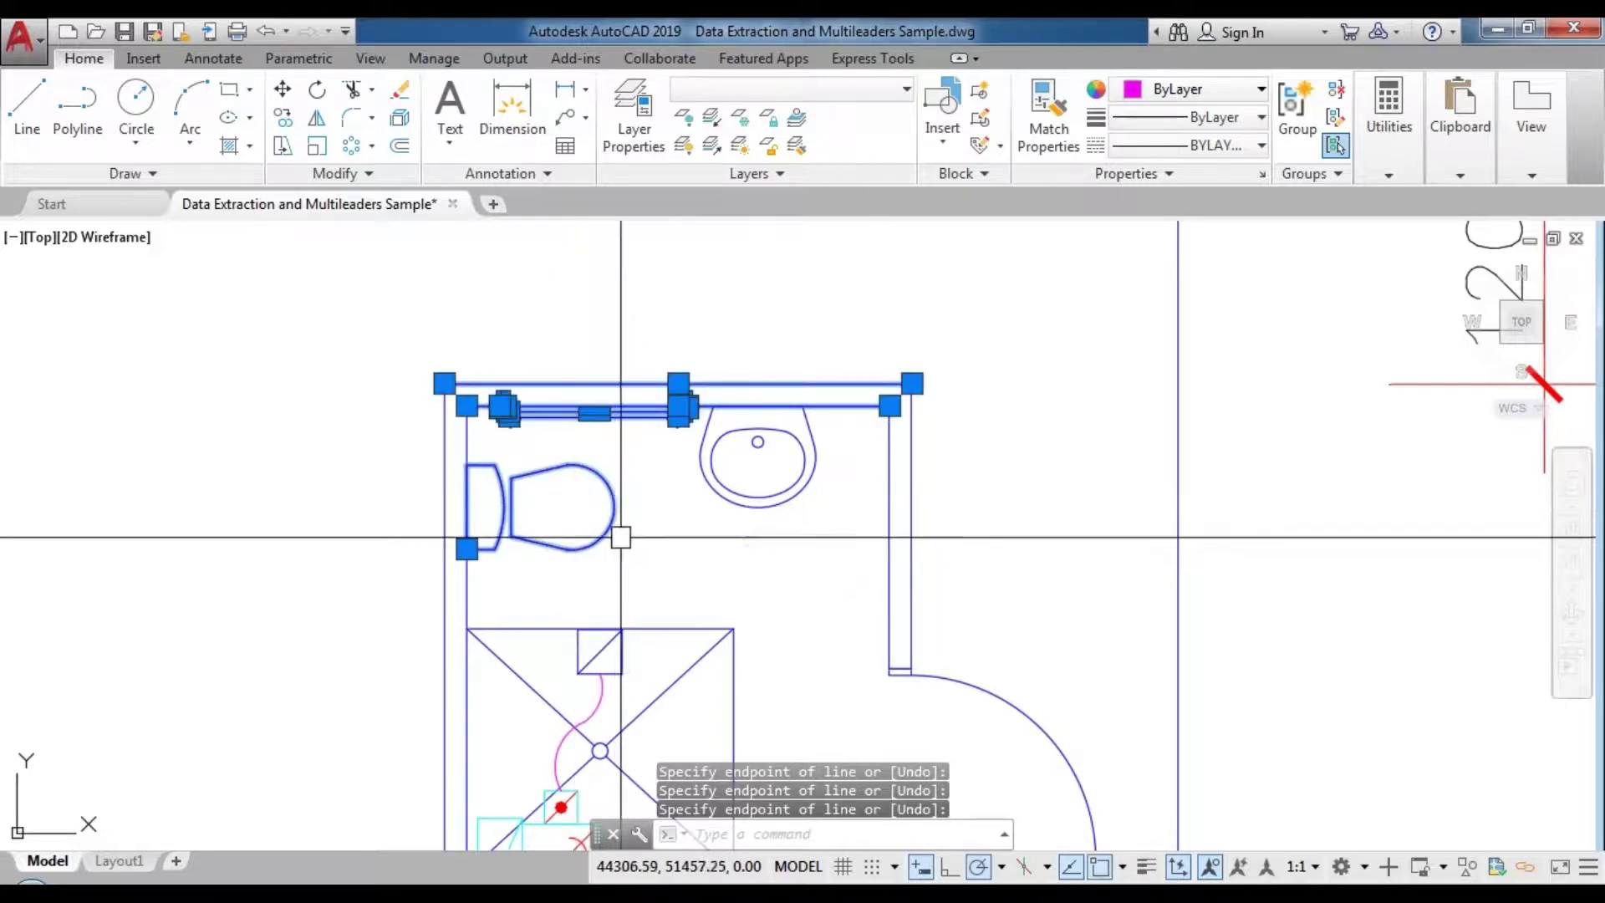
key(Escape)
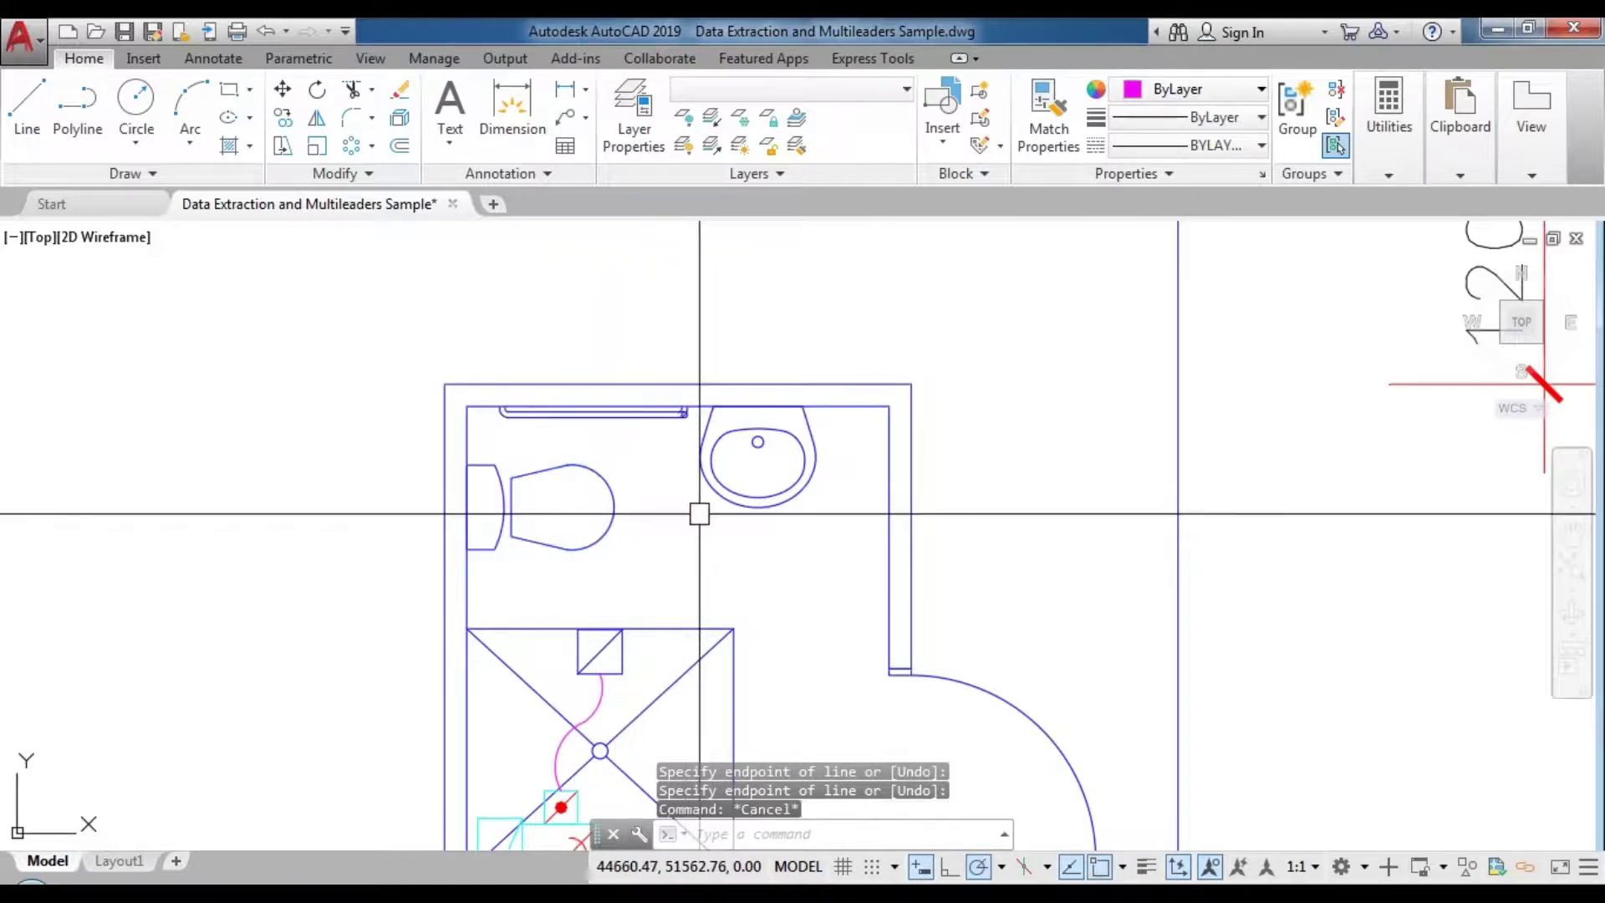